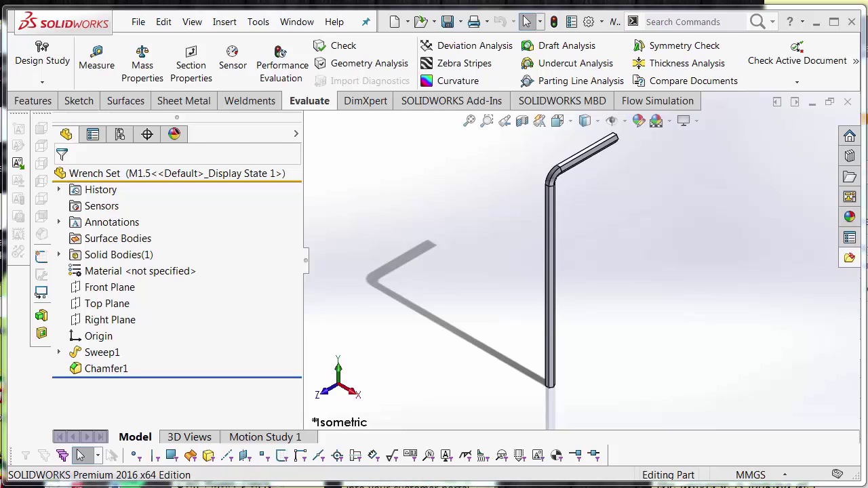
Step: Switch to the Excel Book2 table listing wrench sizes M1.5–M16 with Dia, b, a and r
{"action": "key", "text": "alt+Tab"}
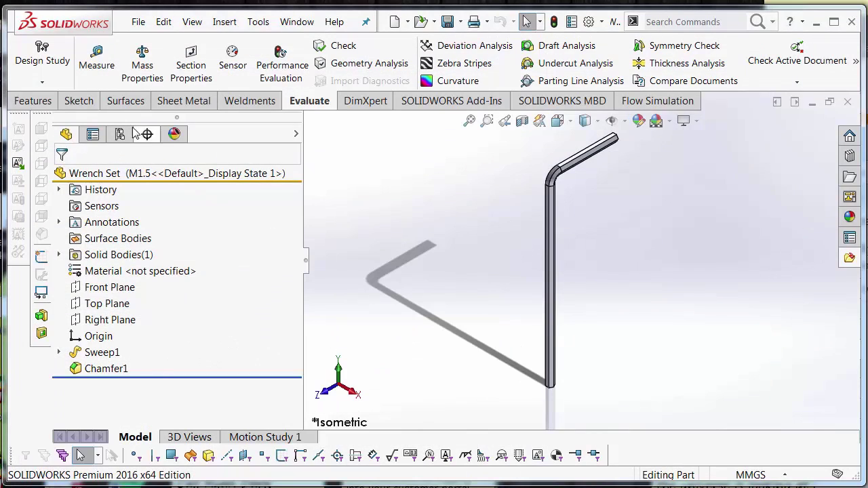
Step: Activate the M2 and then M3 configurations, and zoom to fit the wrench
{"action": "left_click", "coordinate": [119, 133]}
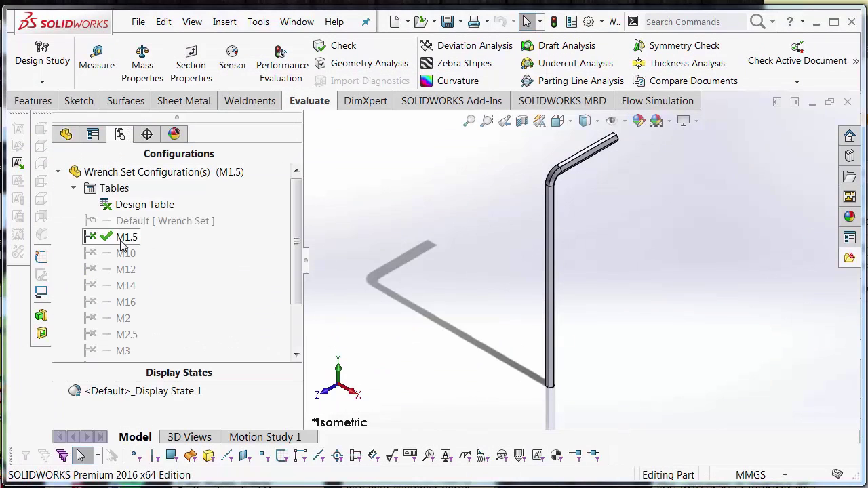
{"action": "double_click", "coordinate": [109, 317]}
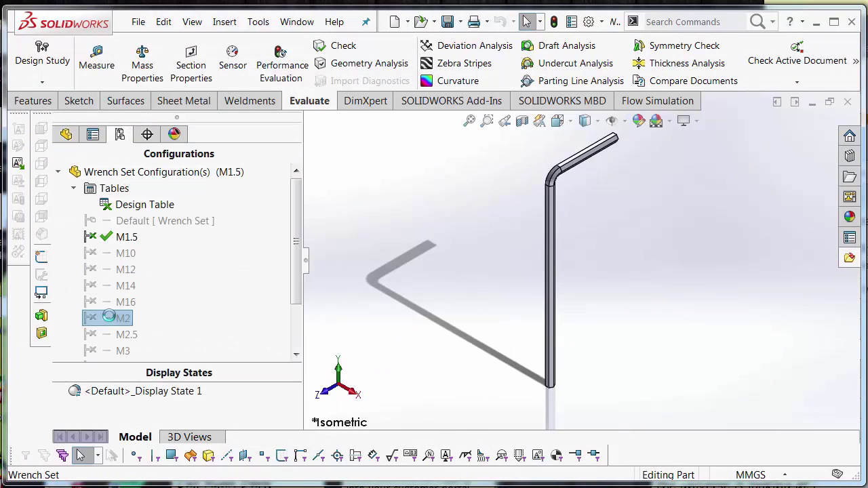
{"action": "double_click", "coordinate": [114, 350]}
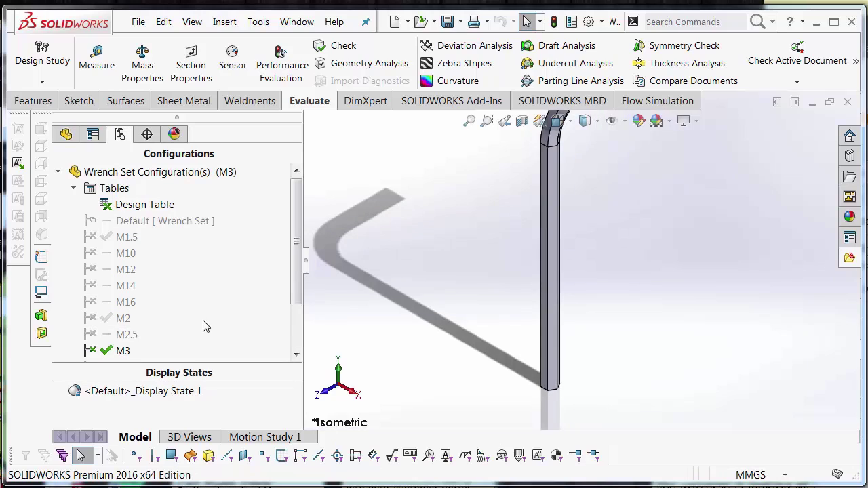
{"action": "scroll", "coordinate": [285, 330], "scroll_direction": "down", "scroll_amount": 2}
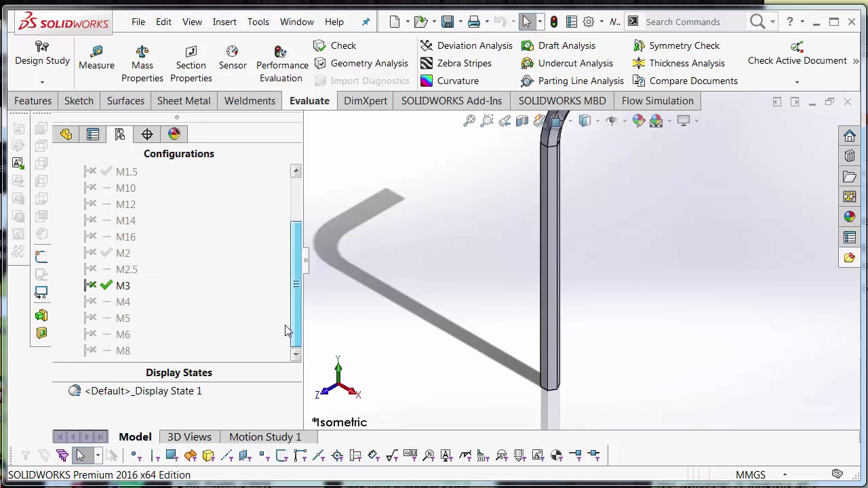
{"action": "left_click", "coordinate": [65, 133]}
{"action": "key", "text": "f"}
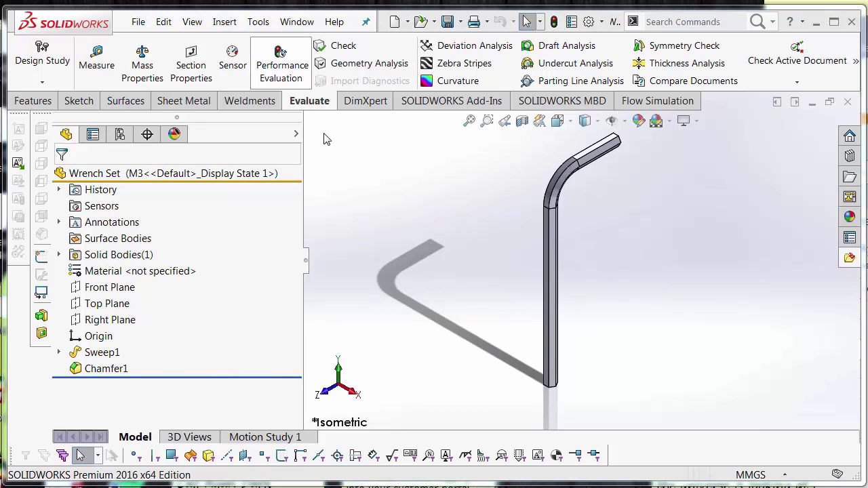
Step: Create a new part document from the Part template
{"action": "left_click", "coordinate": [394, 22]}
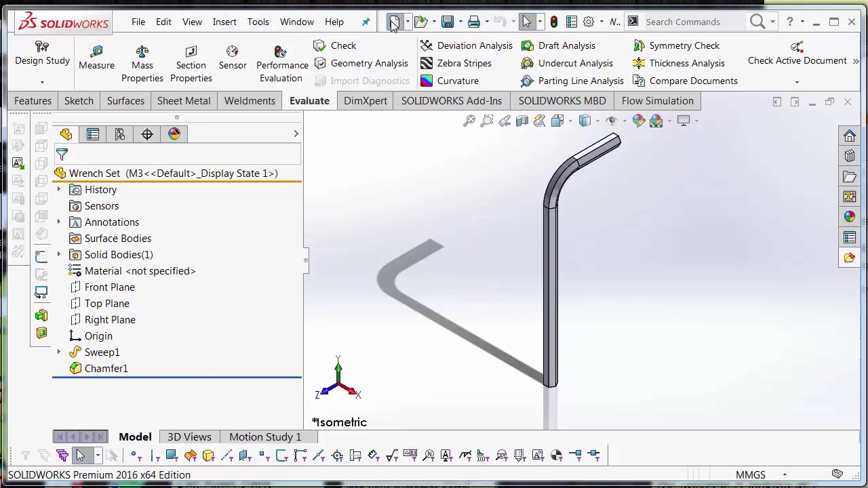
{"action": "left_click", "coordinate": [116, 194]}
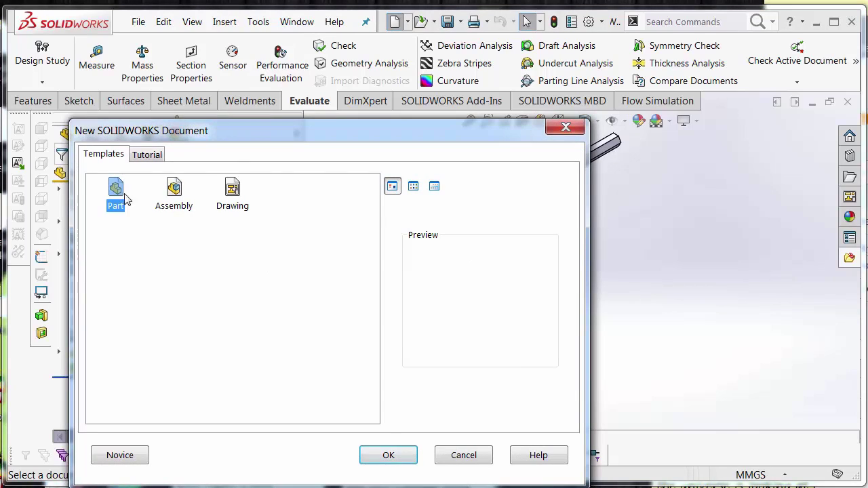
{"action": "left_click", "coordinate": [384, 447]}
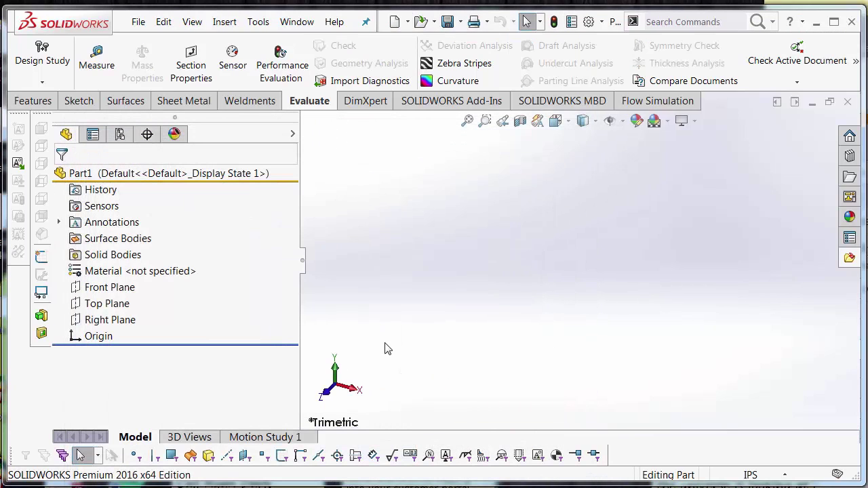
Step: Start a sketch on the Top Plane and select the Polygon tool
{"action": "right_click", "coordinate": [93, 310]}
{"action": "left_click", "coordinate": [109, 289]}
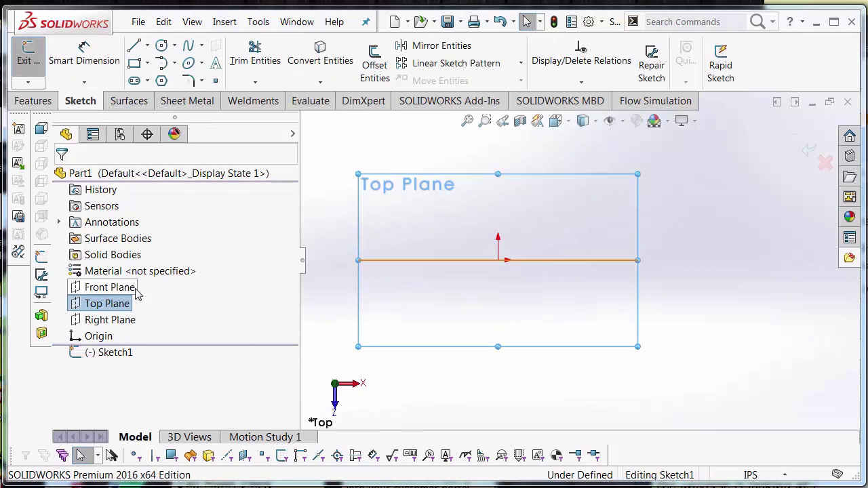
{"action": "left_click", "coordinate": [162, 82]}
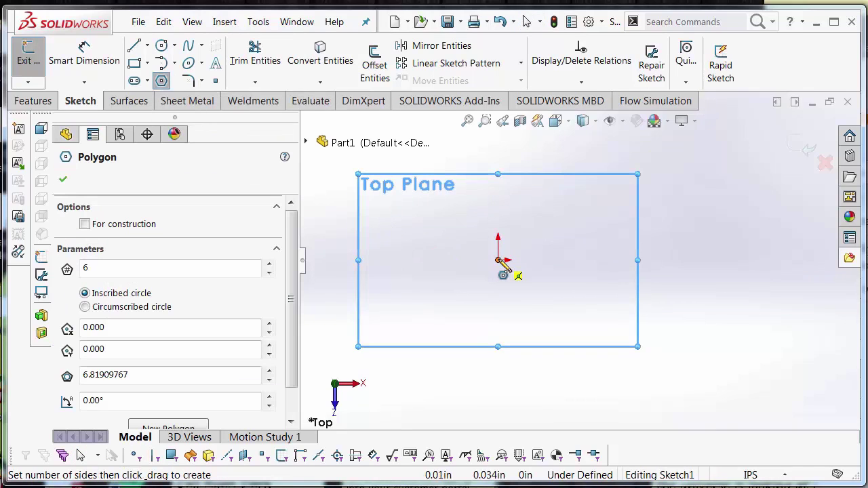
Step: Draw a six-sided inscribed polygon centred on the sketch origin
{"action": "mouse_move", "coordinate": [498, 259]}
{"action": "left_mouse_down"}
{"action": "mouse_move", "coordinate": [420, 218]}
{"action": "mouse_move", "coordinate": [444, 283]}
{"action": "mouse_move", "coordinate": [431, 253]}
{"action": "mouse_move", "coordinate": [433, 262]}
{"action": "left_mouse_up"}
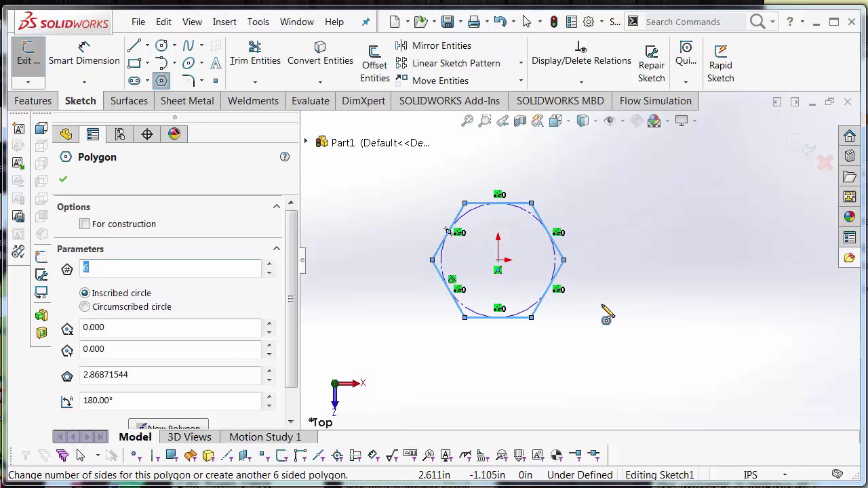
{"action": "right_click_drag", "start_coordinate": [600, 328], "coordinate": [597, 299]}
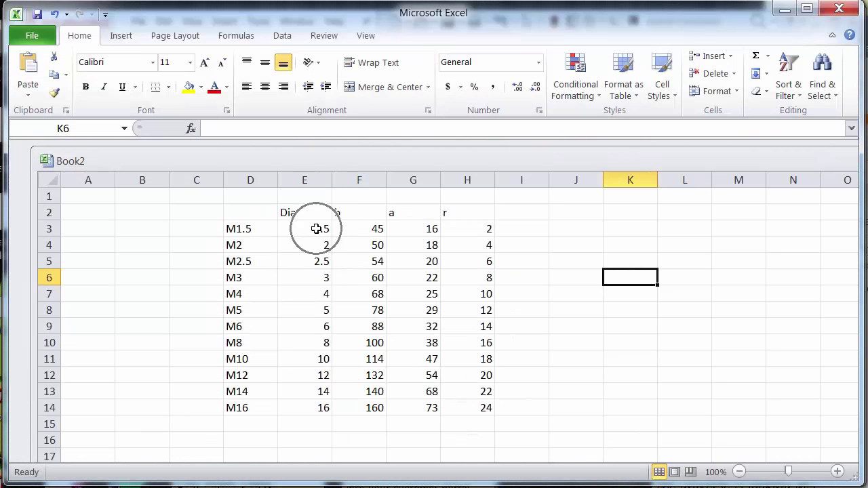
{"action": "left_click", "coordinate": [784, 9]}
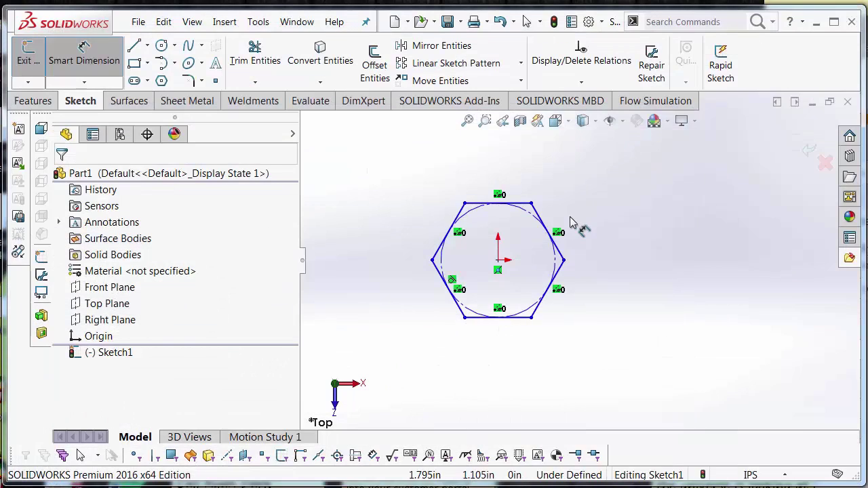
Step: Dimension the hexagon's inscribed circle diameter and set document units to MMGS
{"action": "key", "text": "d"}
{"action": "left_click", "coordinate": [528, 216]}
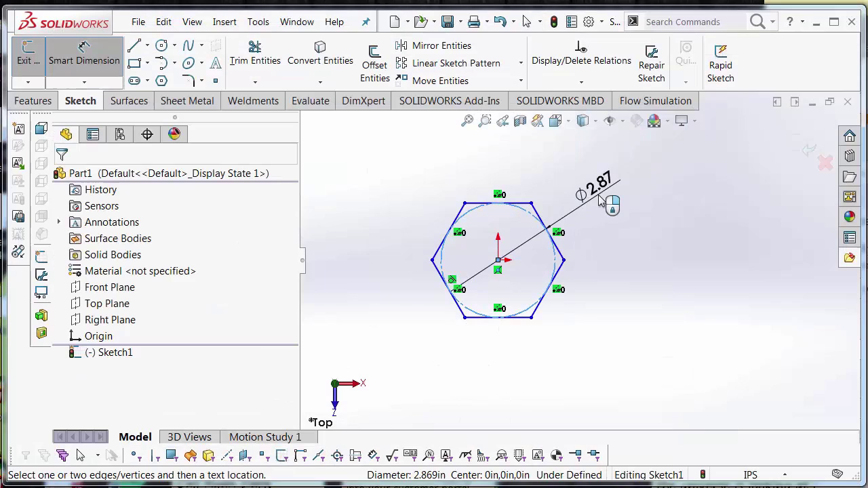
{"action": "left_click", "coordinate": [604, 201]}
{"action": "key", "text": "Return"}
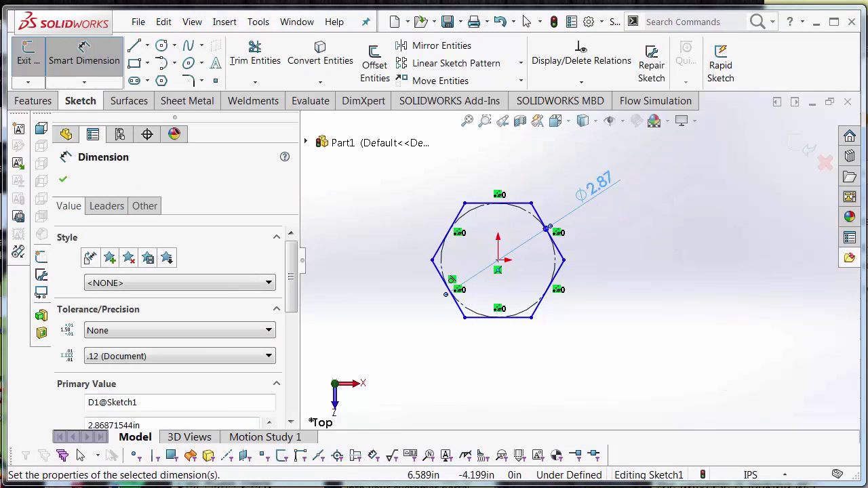
{"action": "left_click", "coordinate": [751, 474]}
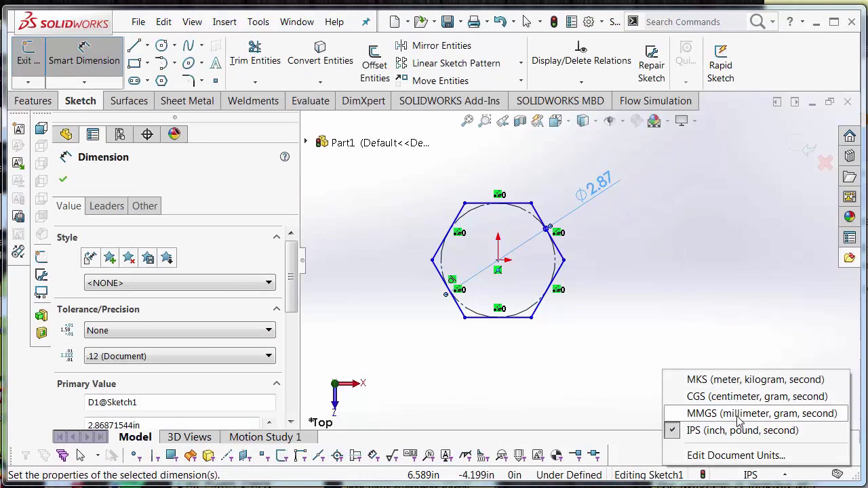
{"action": "left_click", "coordinate": [739, 414]}
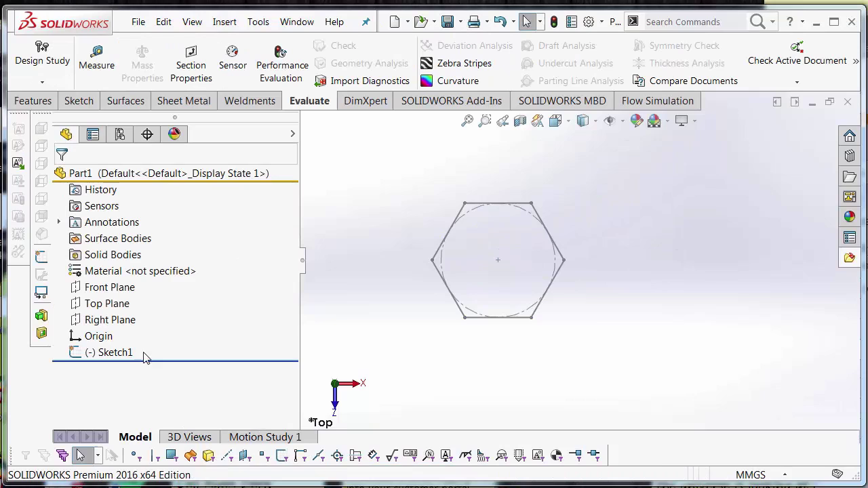
Step: Change the inscribed circle's diameter to 1.5 mm
{"action": "right_click", "coordinate": [139, 353]}
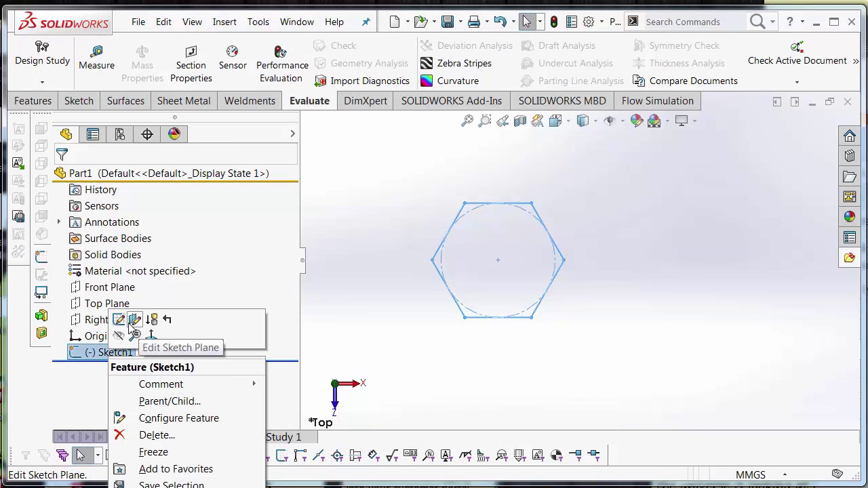
{"action": "left_click", "coordinate": [120, 319]}
{"action": "double_click", "coordinate": [609, 173]}
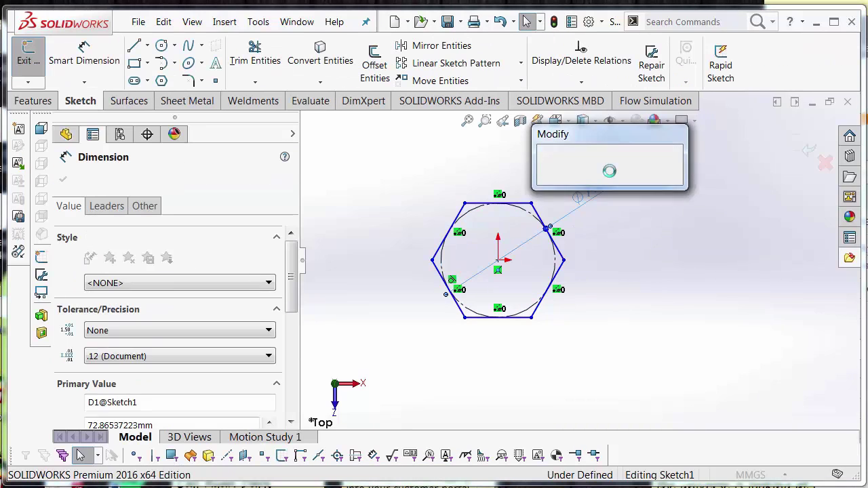
{"action": "type", "text": "1.5"}
{"action": "key", "text": "Return"}
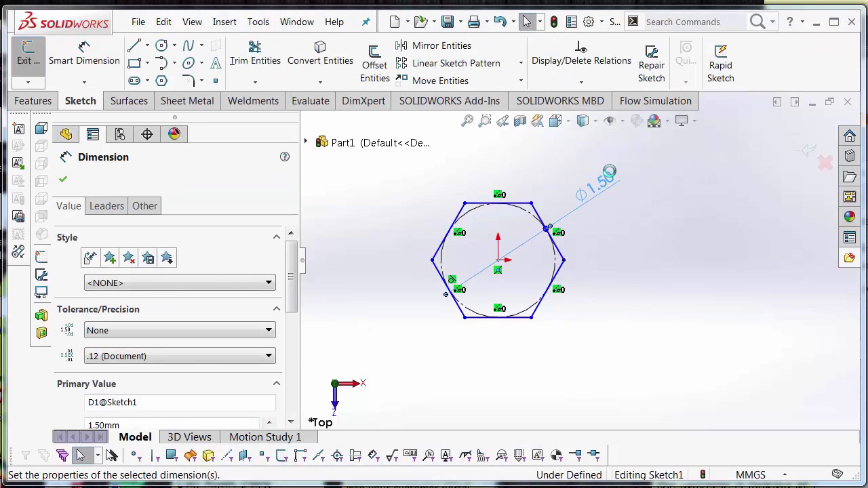
{"action": "left_click", "coordinate": [588, 265]}
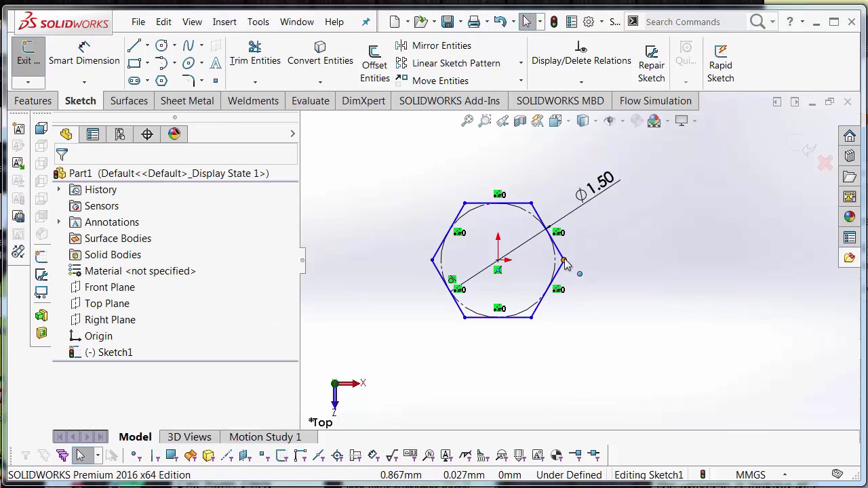
Step: Make the right vertex horizontal with the centre point and exit the sketch
{"action": "left_click", "coordinate": [564, 261]}
{"action": "left_click", "coordinate": [499, 260], "text": "ctrl"}
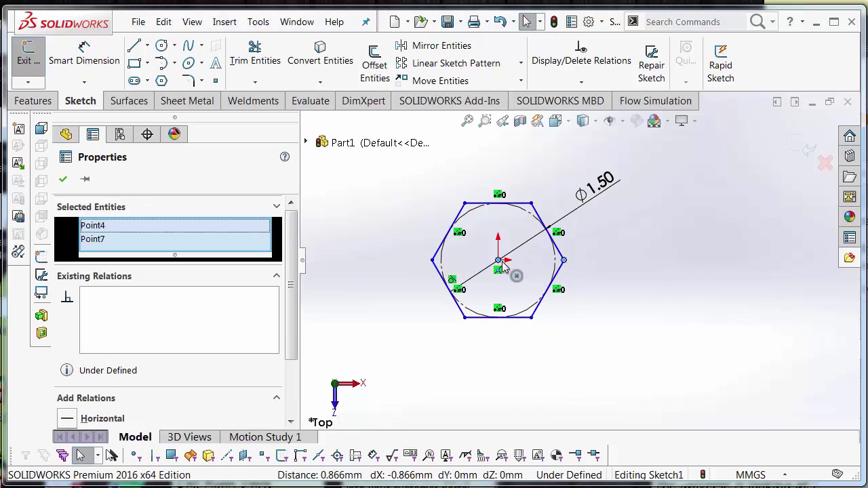
{"action": "left_click", "coordinate": [66, 419]}
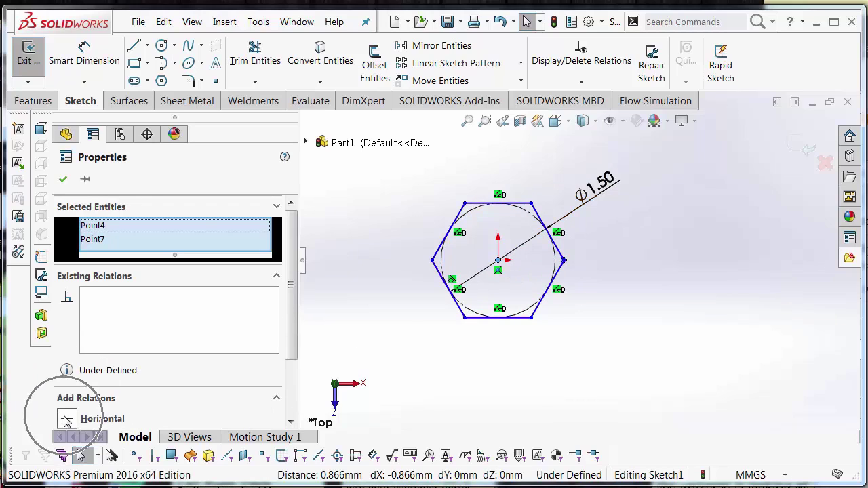
{"action": "left_click", "coordinate": [459, 365]}
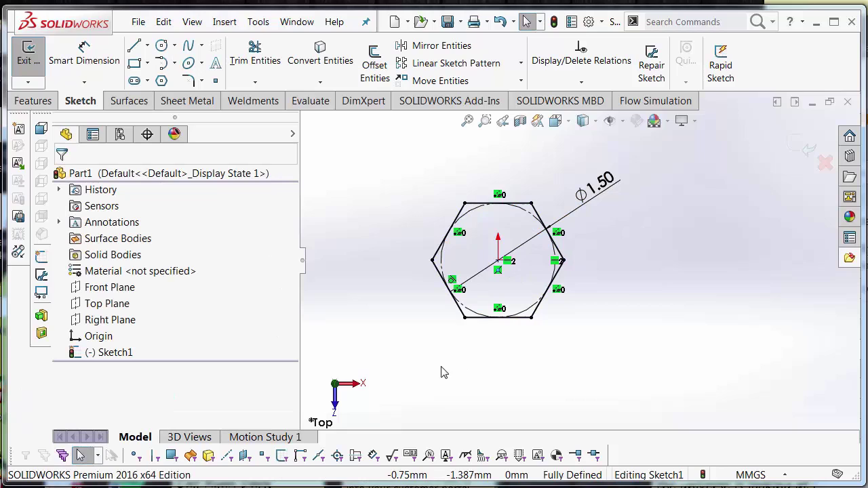
{"action": "left_click", "coordinate": [464, 204]}
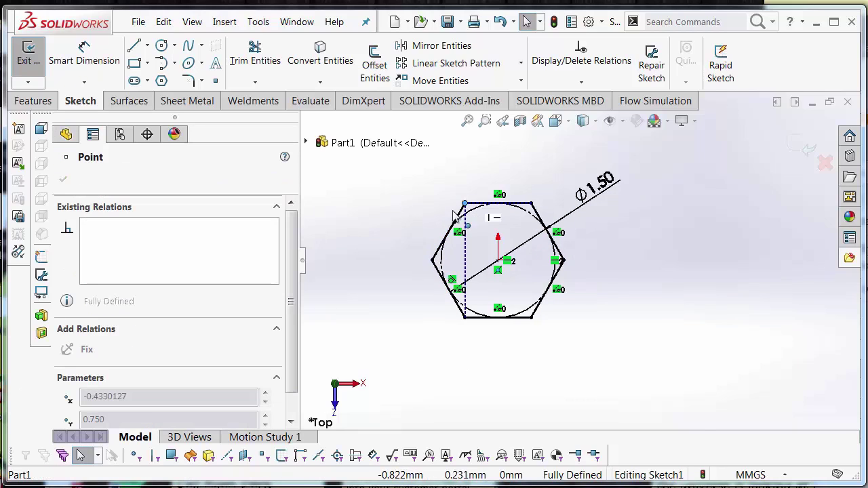
{"action": "left_click", "coordinate": [472, 373]}
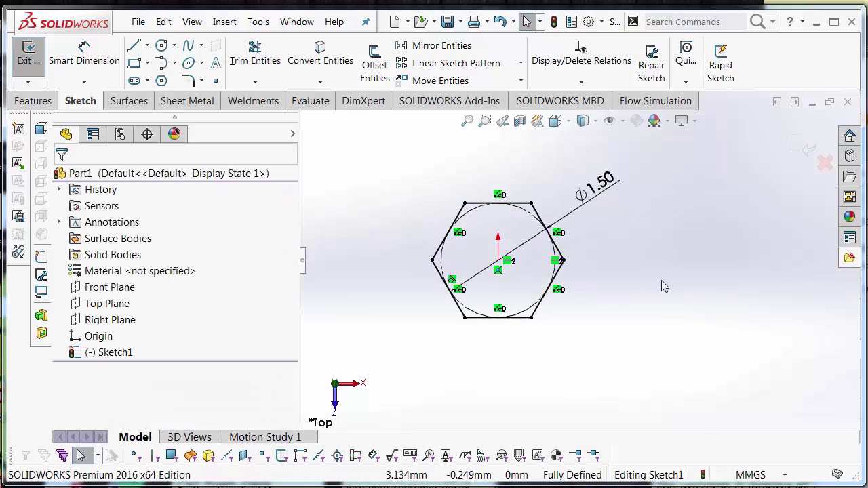
{"action": "left_click", "coordinate": [802, 147]}
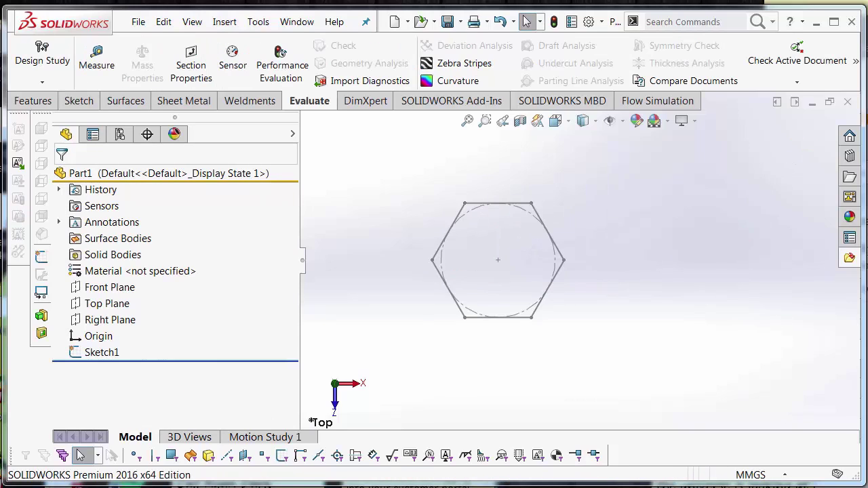
Step: Start Sketch4 on the Front Plane and view it face-on
{"action": "key", "text": "f"}
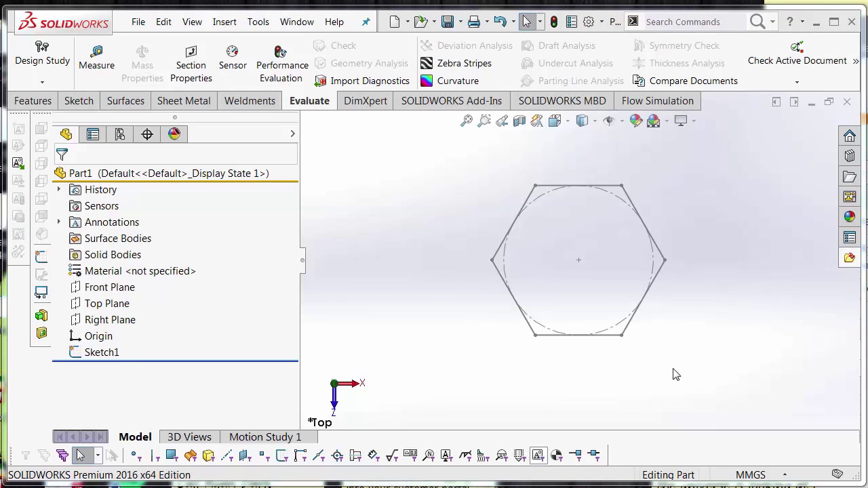
{"action": "right_click", "coordinate": [107, 288]}
{"action": "left_click", "coordinate": [120, 274]}
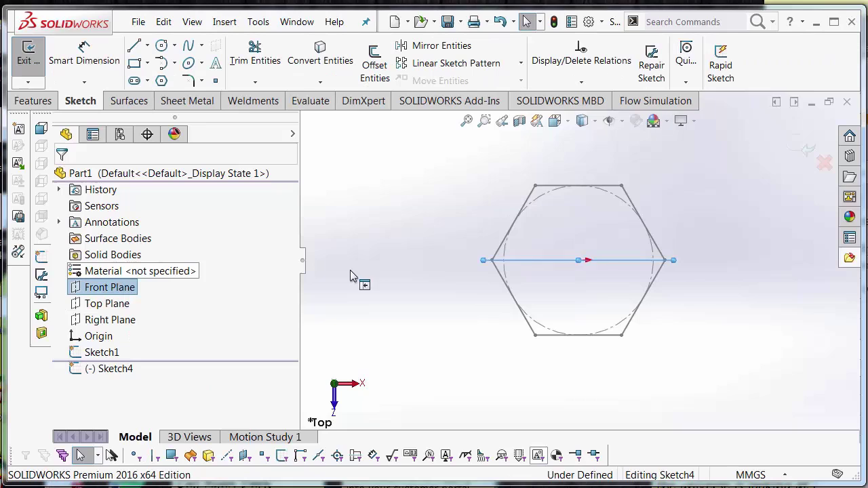
{"action": "right_click", "coordinate": [133, 288]}
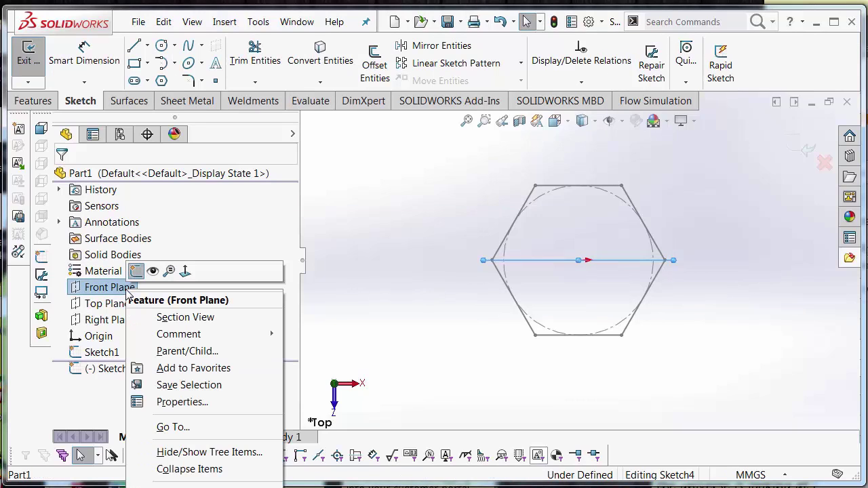
{"action": "left_click", "coordinate": [186, 272]}
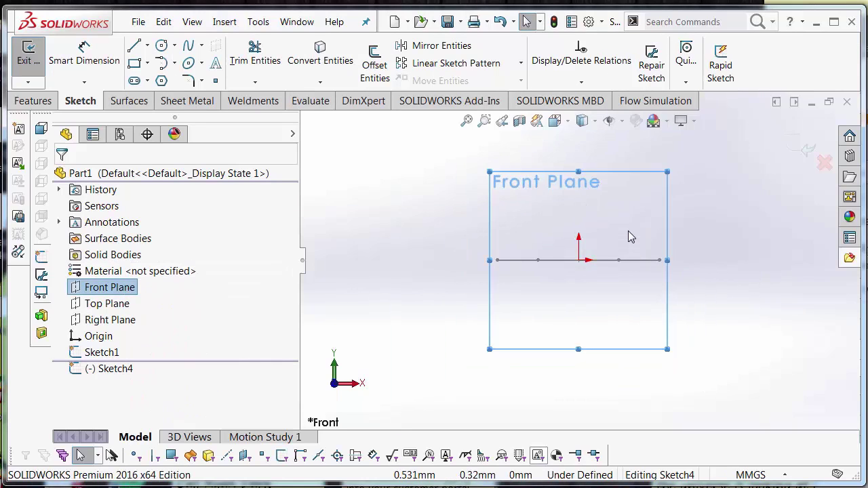
{"action": "scroll", "coordinate": [628, 237], "scroll_direction": "down", "scroll_amount": 2}
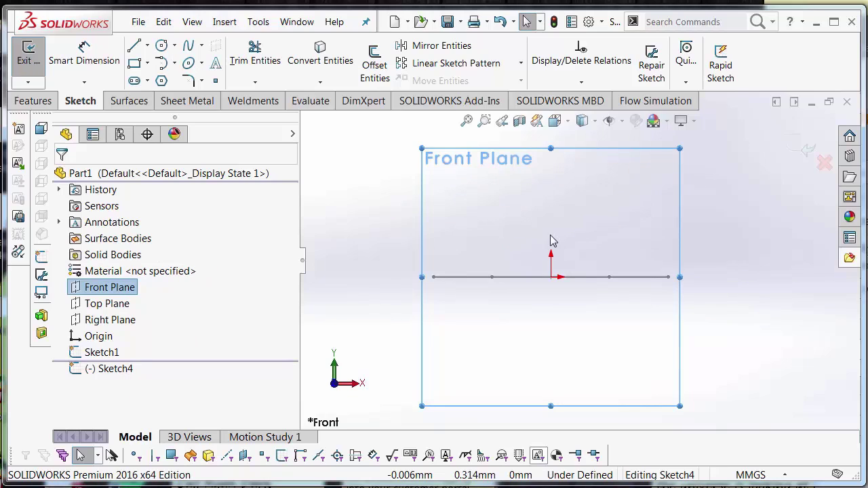
Step: Draw a vertical line rising from the origin in Sketch4, then check the Excel table
{"action": "key", "text": "l"}
{"action": "left_click", "coordinate": [551, 277]}
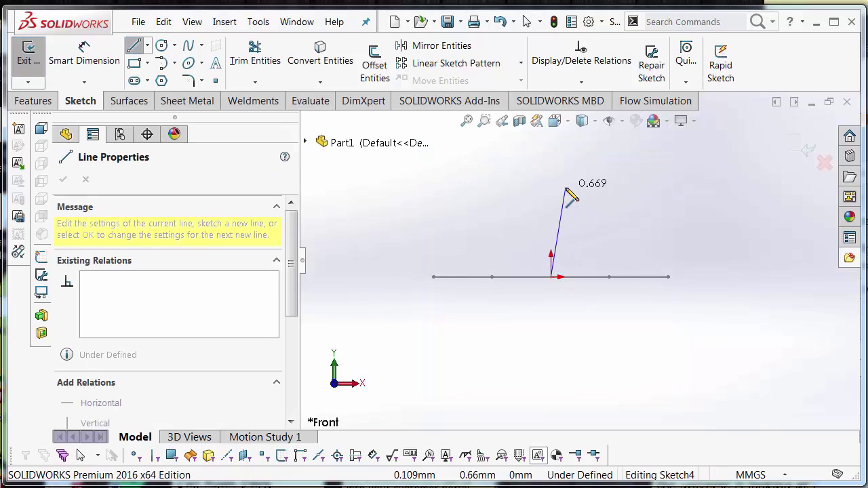
{"action": "scroll", "coordinate": [569, 194], "scroll_direction": "up", "scroll_amount": 3}
{"action": "left_click", "coordinate": [562, 147]}
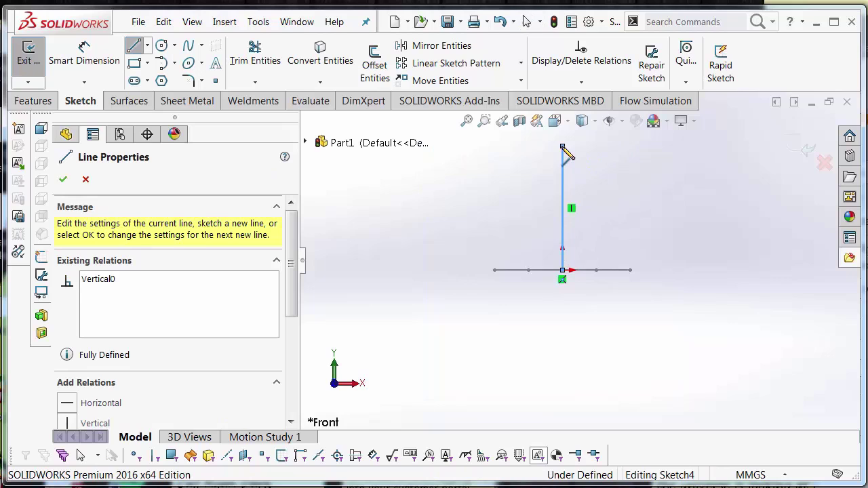
{"action": "key", "text": "Escape"}
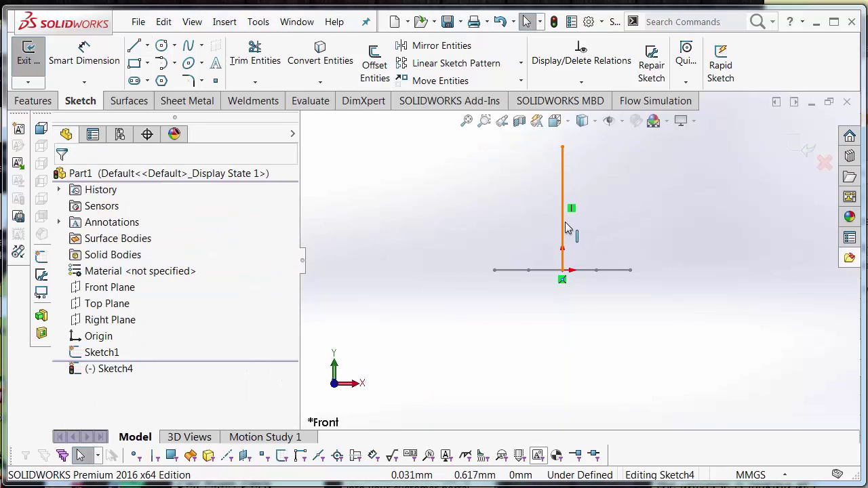
{"action": "key", "text": "alt+Tab"}
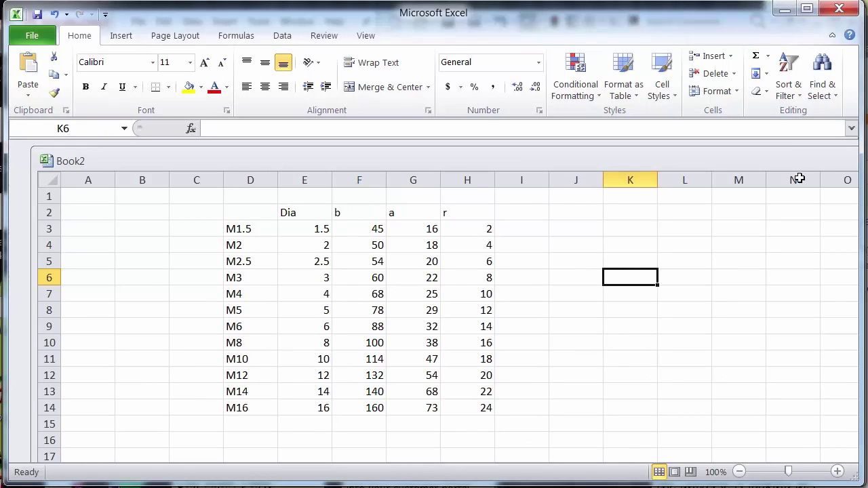
{"action": "left_click", "coordinate": [784, 9]}
{"action": "scroll", "coordinate": [594, 197], "scroll_direction": "down", "scroll_amount": 1}
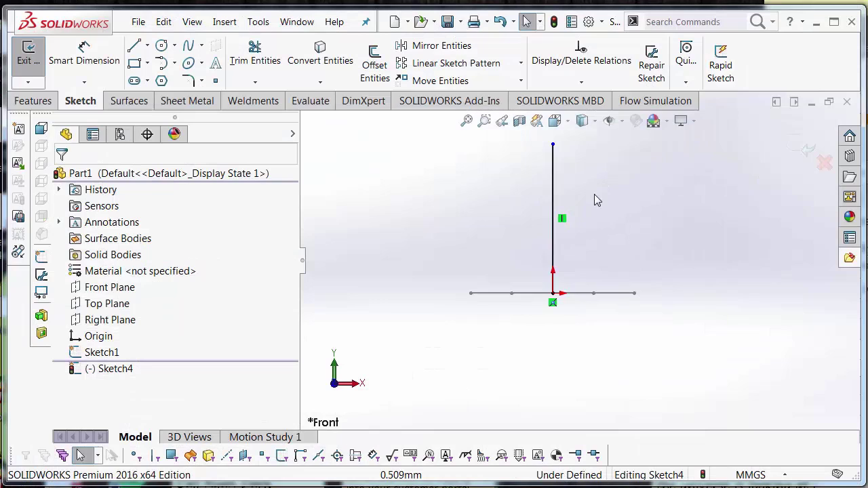
Step: Dimension the vertical line to 45 mm
{"action": "key", "text": "d"}
{"action": "left_click", "coordinate": [555, 200]}
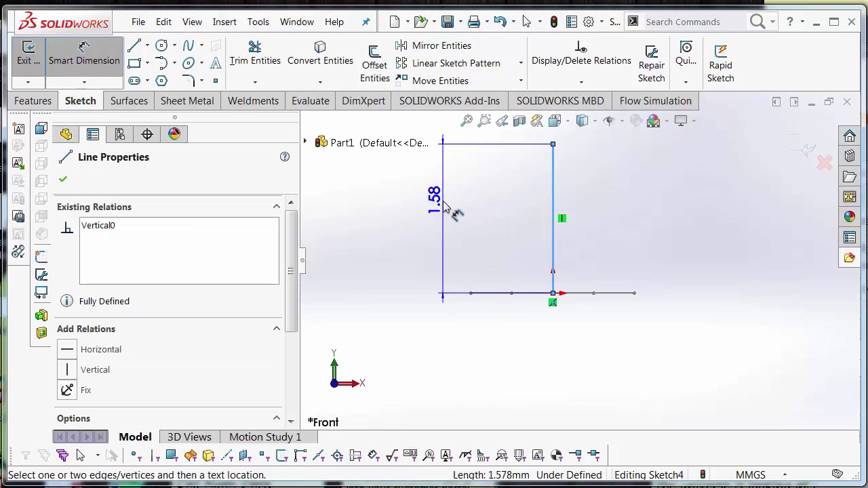
{"action": "left_click", "coordinate": [446, 210]}
{"action": "type", "text": "45"}
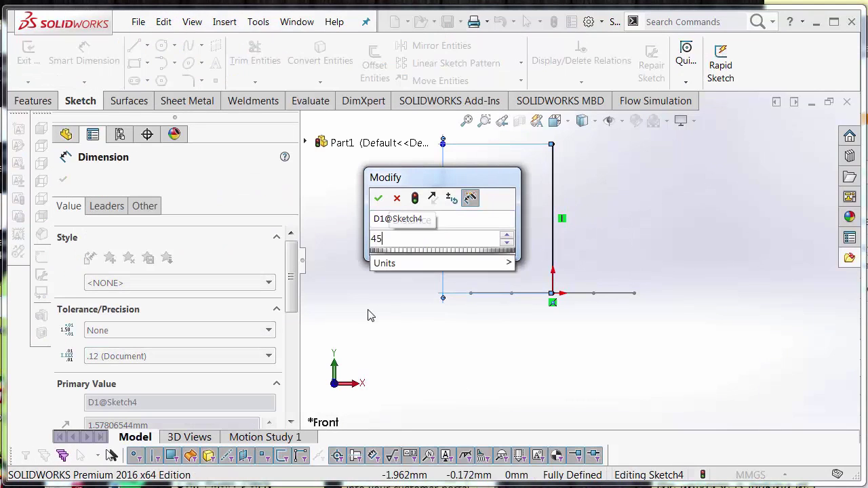
{"action": "key", "text": "Return"}
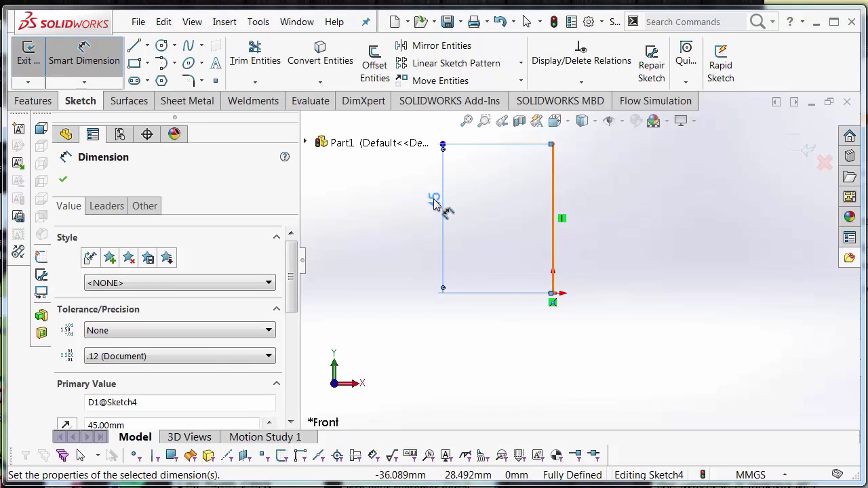
{"action": "key", "text": "Escape"}
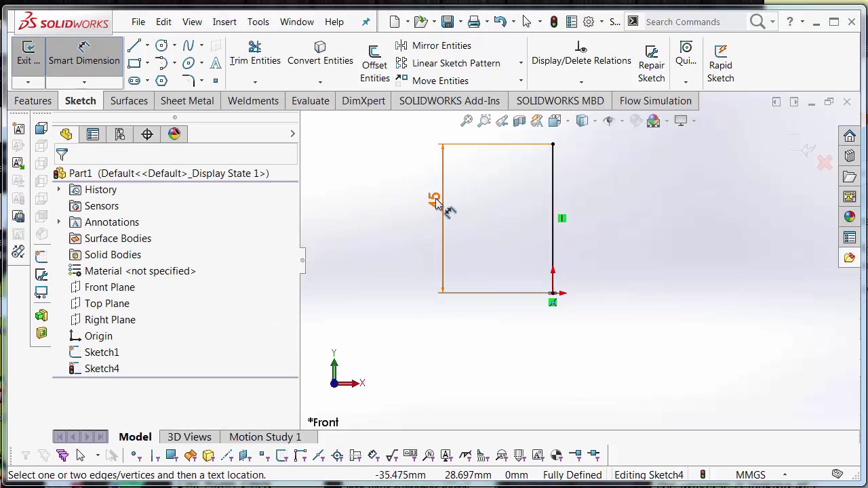
Step: Rename the 45 mm dimension from D1 to b
{"action": "left_click", "coordinate": [439, 206]}
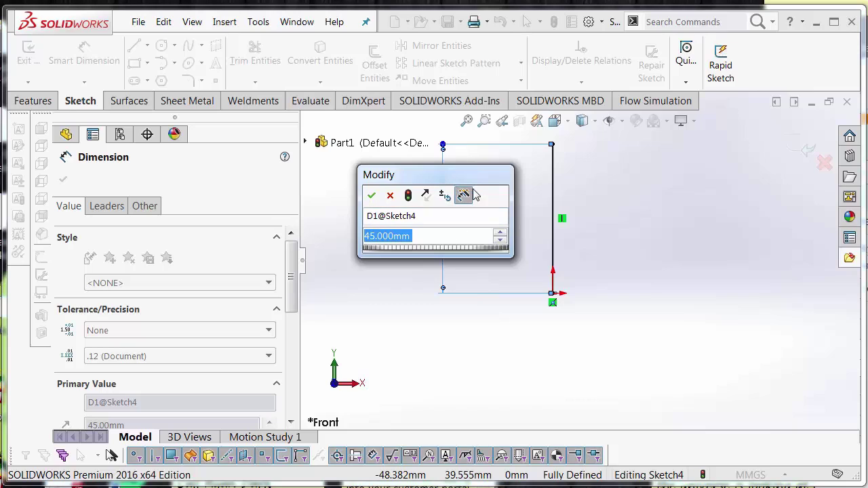
{"action": "left_click_drag", "start_coordinate": [405, 178], "coordinate": [647, 171]}
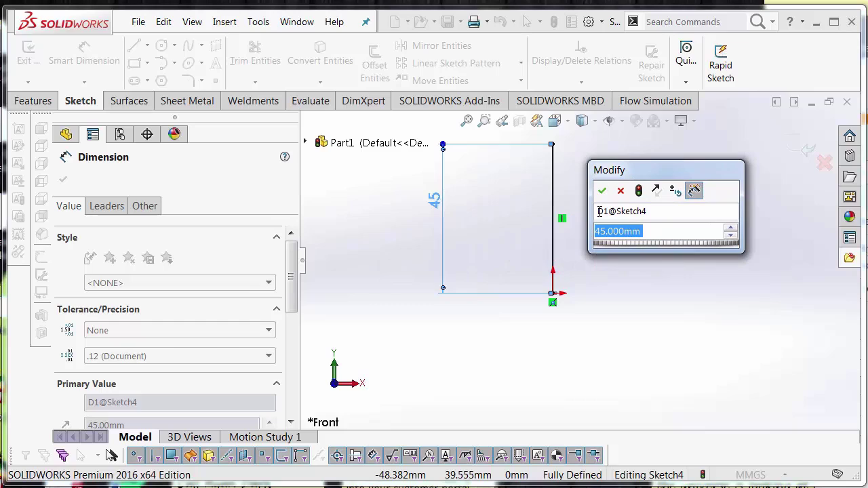
{"action": "left_click", "coordinate": [654, 211]}
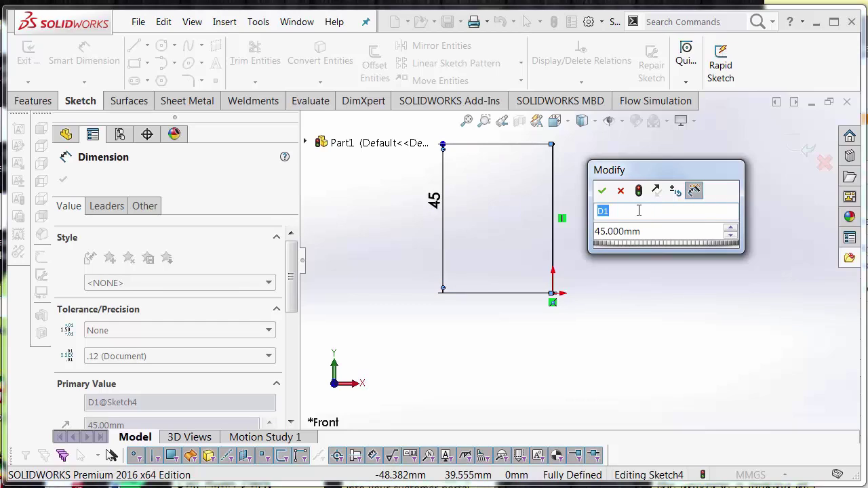
{"action": "type", "text": "b"}
Step: Confirm the name b so the dimension becomes b@Sketch4
{"action": "left_click", "coordinate": [603, 193]}
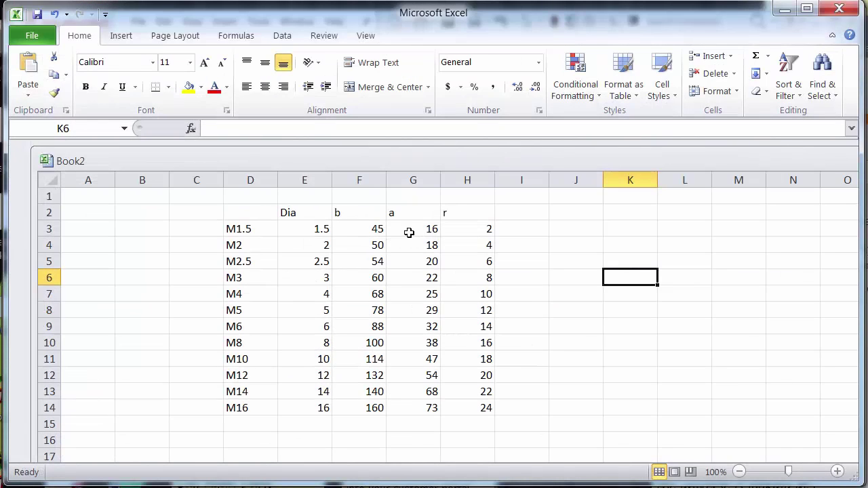
Step: Draw a horizontal line right from the vertical line's top and dimension it 16 mm
{"action": "left_click", "coordinate": [785, 15]}
{"action": "key", "text": "l"}
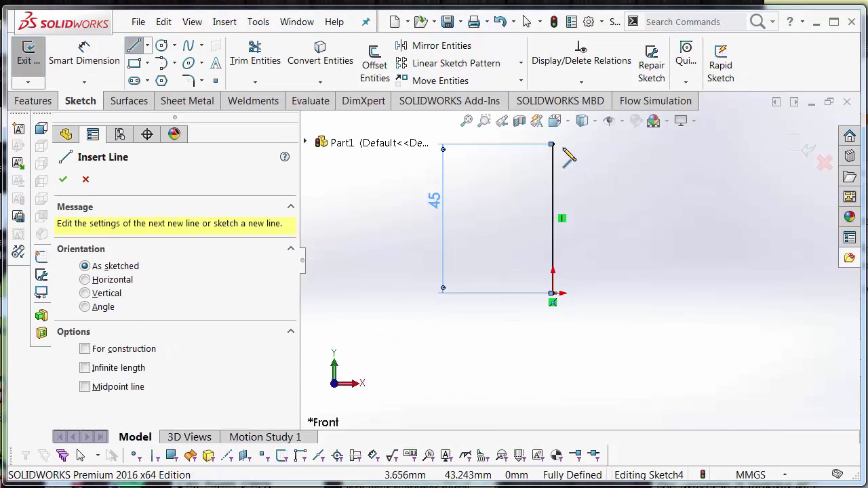
{"action": "left_click", "coordinate": [553, 145]}
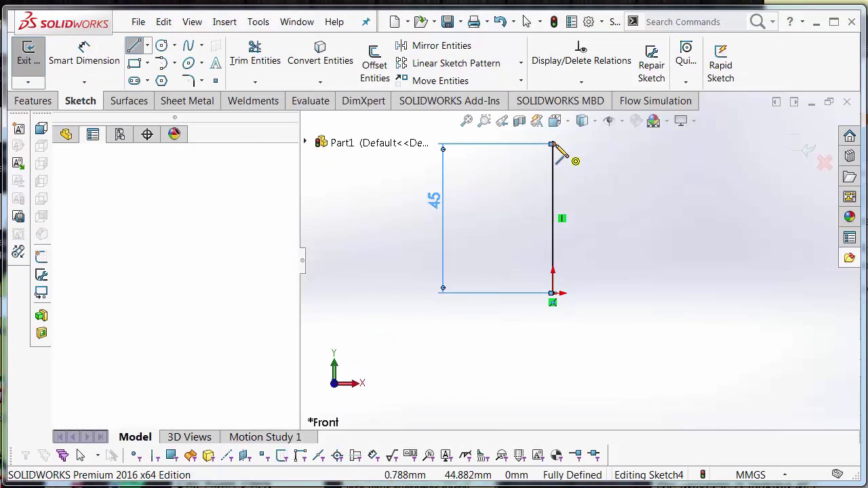
{"action": "left_click", "coordinate": [702, 143]}
{"action": "key", "text": "d"}
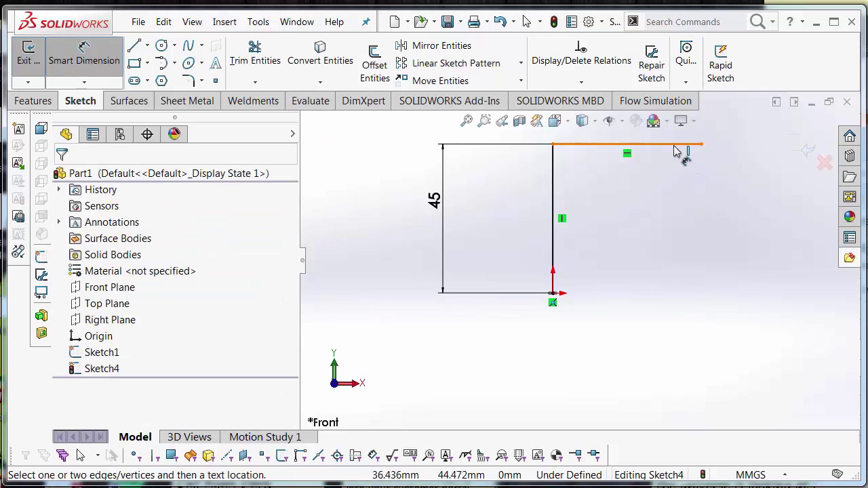
{"action": "left_click", "coordinate": [674, 150]}
{"action": "scroll", "coordinate": [661, 183], "scroll_direction": "up", "scroll_amount": 3}
{"action": "left_click", "coordinate": [612, 170]}
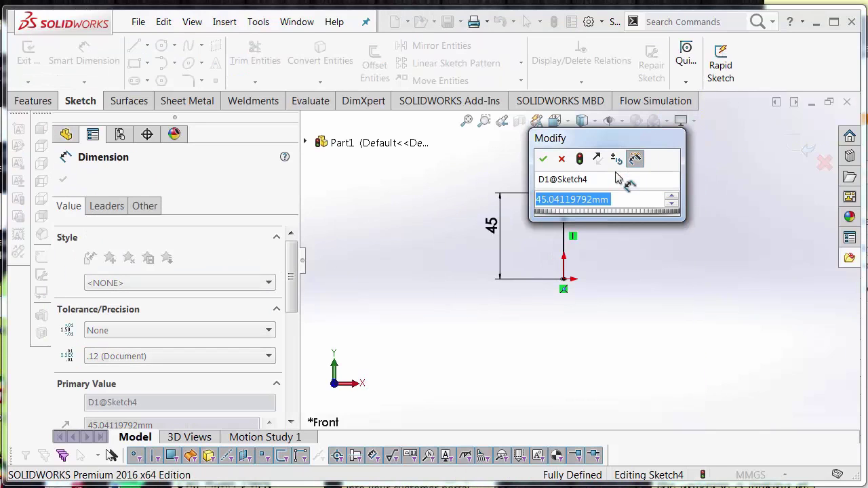
{"action": "type", "text": "16"}
{"action": "key", "text": "Return"}
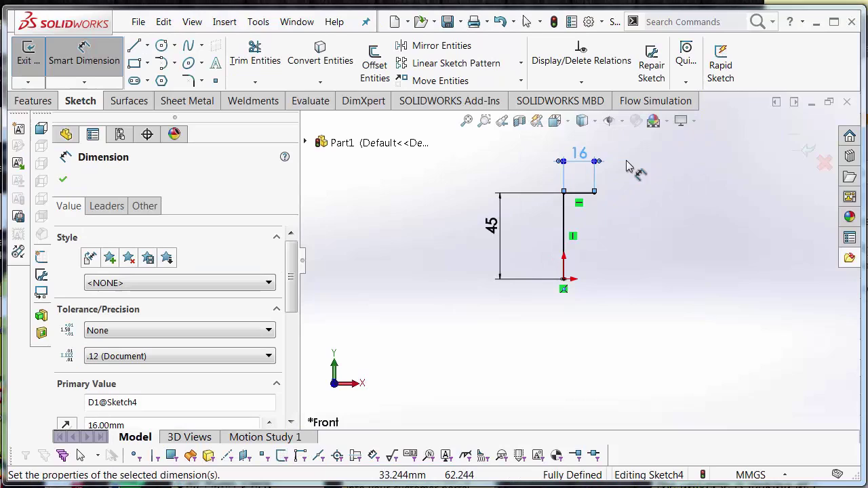
Step: Rename the 16 mm dimension to a, making it a@Sketch4
{"action": "double_click", "coordinate": [580, 154]}
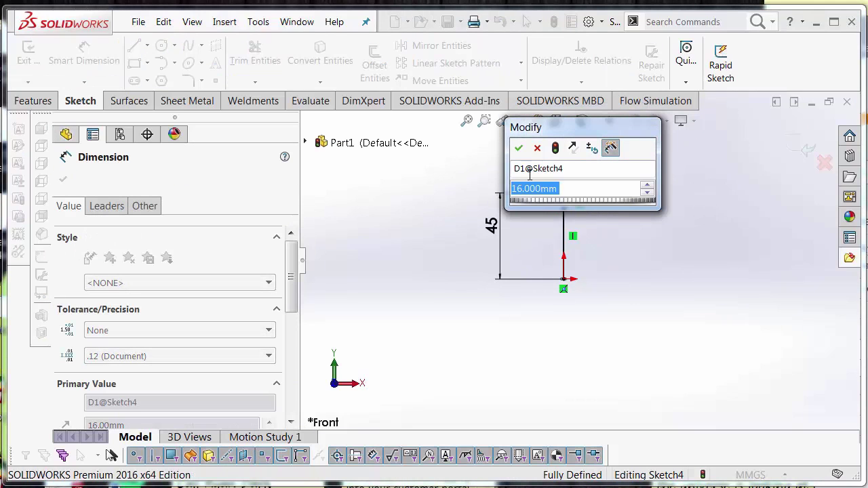
{"action": "left_click", "coordinate": [524, 171]}
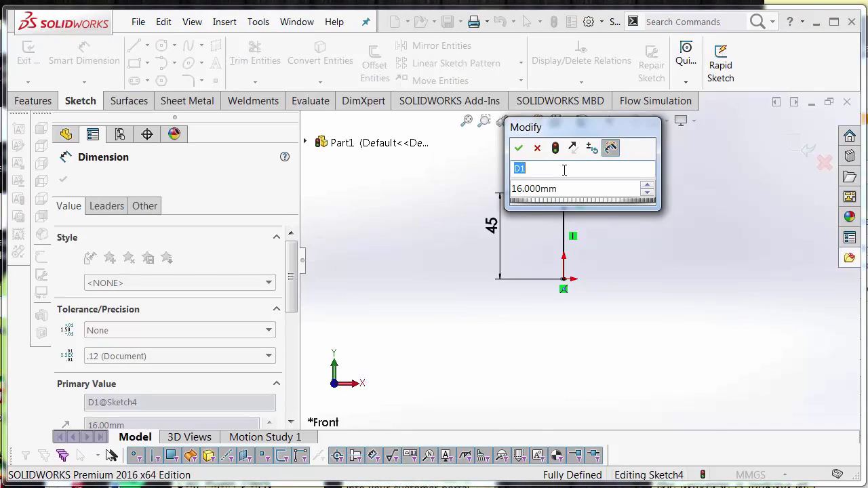
{"action": "type", "text": "a"}
{"action": "key", "text": "Tab"}
{"action": "left_click", "coordinate": [518, 148]}
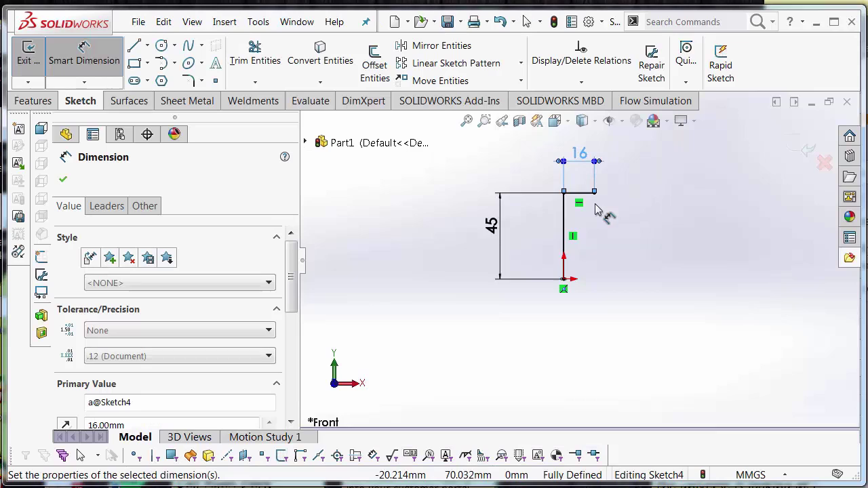
{"action": "scroll", "coordinate": [583, 203], "scroll_direction": "down", "scroll_amount": 3}
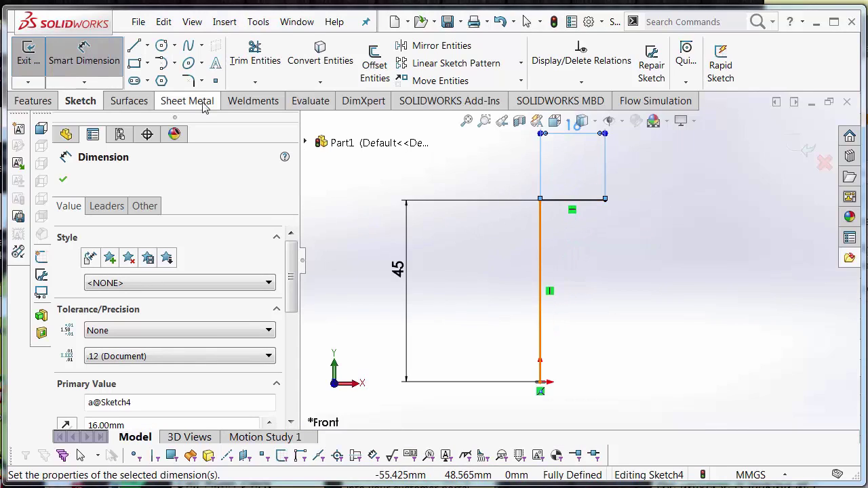
Step: Round Sketch4's corner with a 2 mm sketch fillet and place its R2 dimension up-left
{"action": "left_click", "coordinate": [189, 81]}
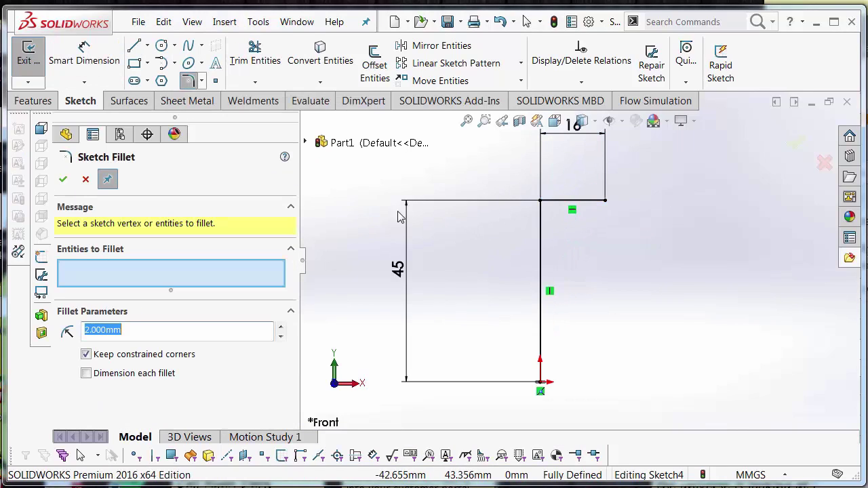
{"action": "left_click", "coordinate": [540, 202]}
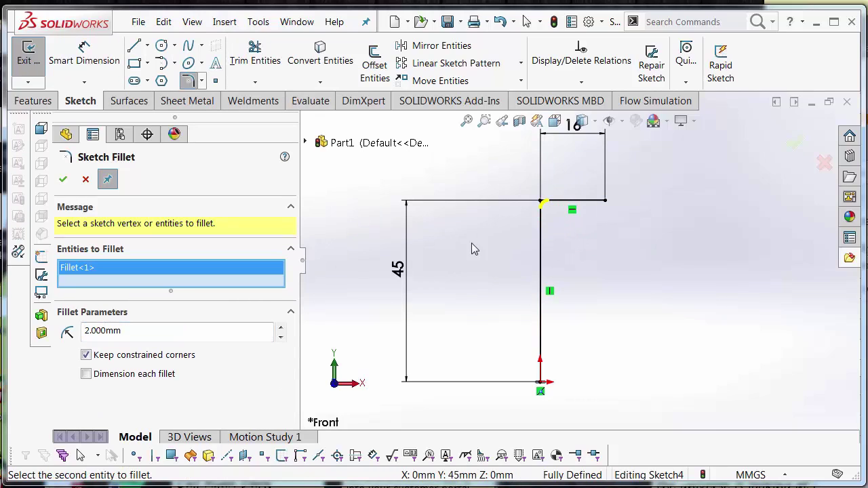
{"action": "left_click", "coordinate": [63, 179]}
{"action": "scroll", "coordinate": [548, 195], "scroll_direction": "down", "scroll_amount": 3}
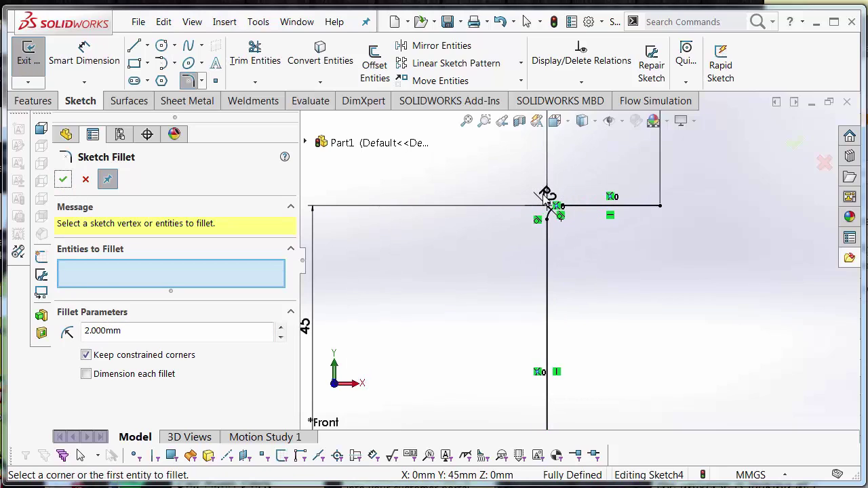
{"action": "left_click", "coordinate": [63, 179]}
{"action": "left_click_drag", "start_coordinate": [547, 194], "coordinate": [434, 147]}
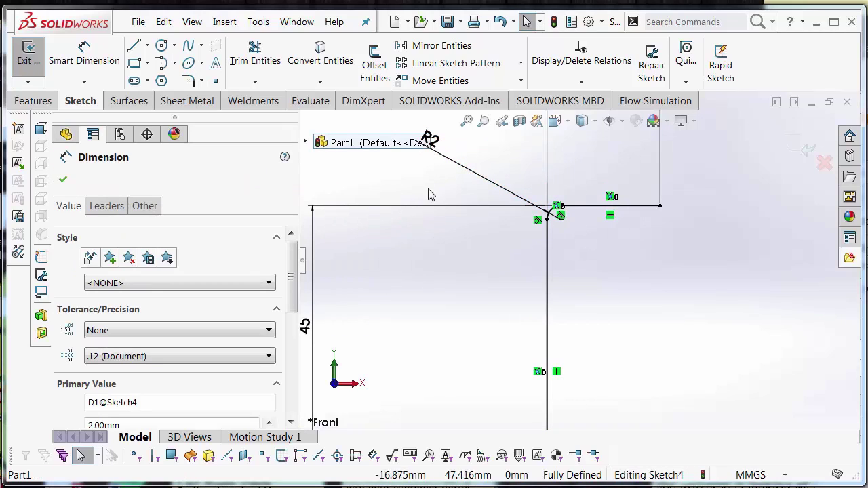
Step: Check the 45 dimension's name and edit the name of the R2 fillet dimension
{"action": "left_click", "coordinate": [453, 207]}
{"action": "scroll", "coordinate": [579, 259], "scroll_direction": "up", "scroll_amount": 3}
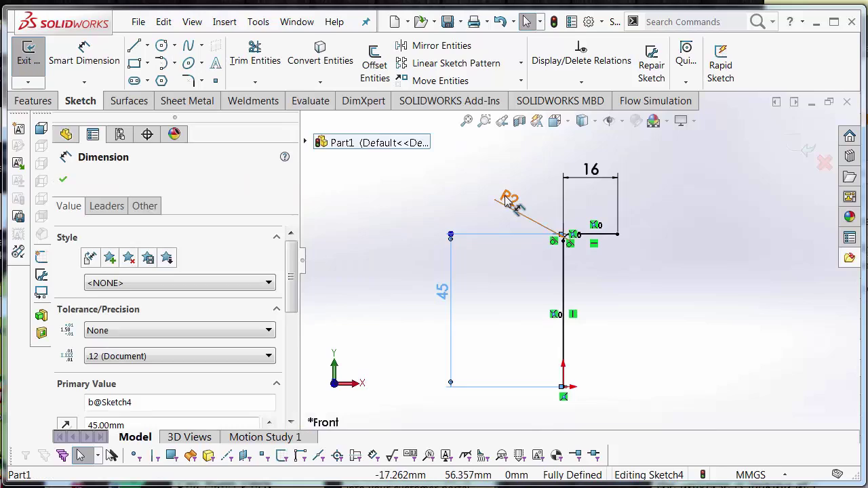
{"action": "double_click", "coordinate": [507, 198]}
{"action": "left_click", "coordinate": [446, 211]}
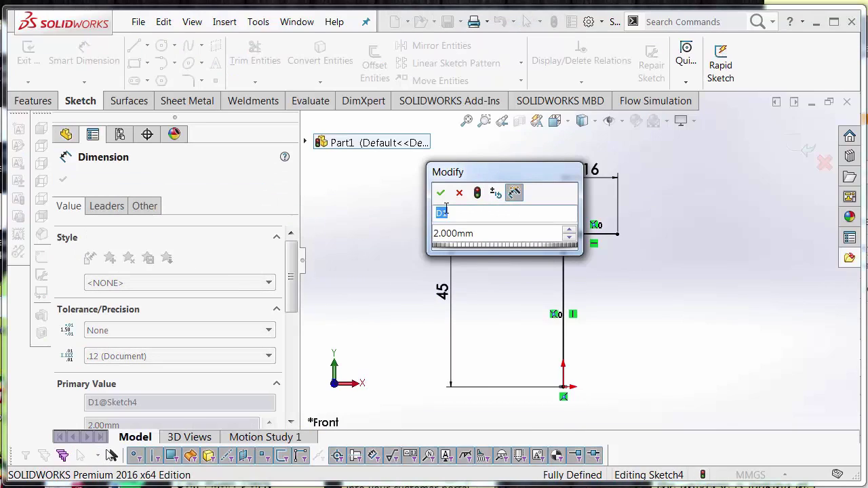
{"action": "left_click", "coordinate": [446, 209]}
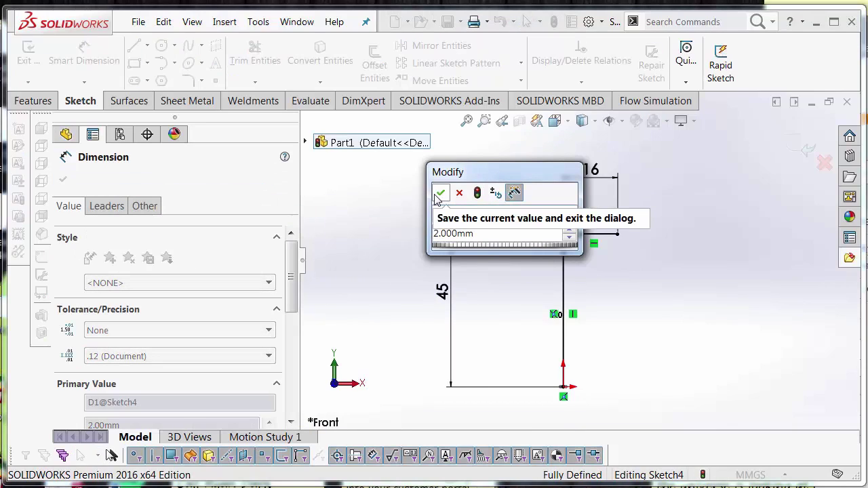
{"action": "left_click", "coordinate": [439, 195]}
{"action": "left_click", "coordinate": [644, 274]}
{"action": "scroll", "coordinate": [572, 264], "scroll_direction": "up", "scroll_amount": 3}
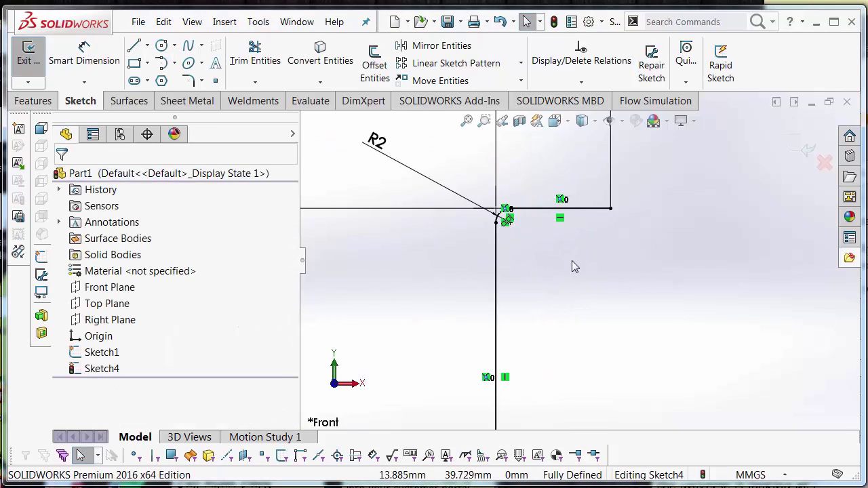
{"action": "scroll", "coordinate": [523, 339], "scroll_direction": "down", "scroll_amount": 4}
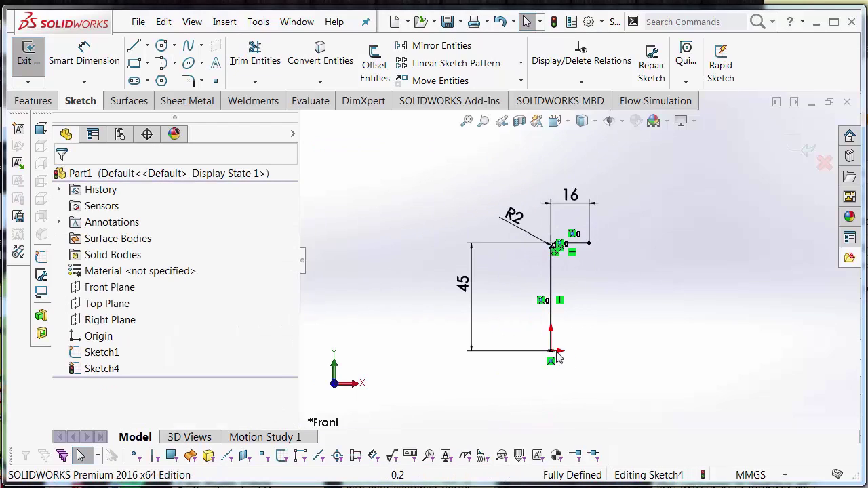
{"action": "scroll", "coordinate": [700, 209], "scroll_direction": "down", "scroll_amount": 2}
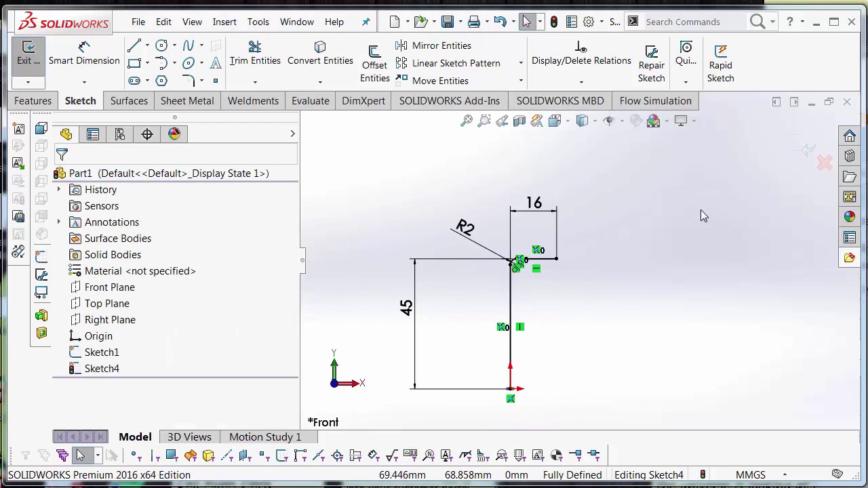
Step: Exit the finished Sketch4 path sketch and clear the selection
{"action": "left_click", "coordinate": [796, 152]}
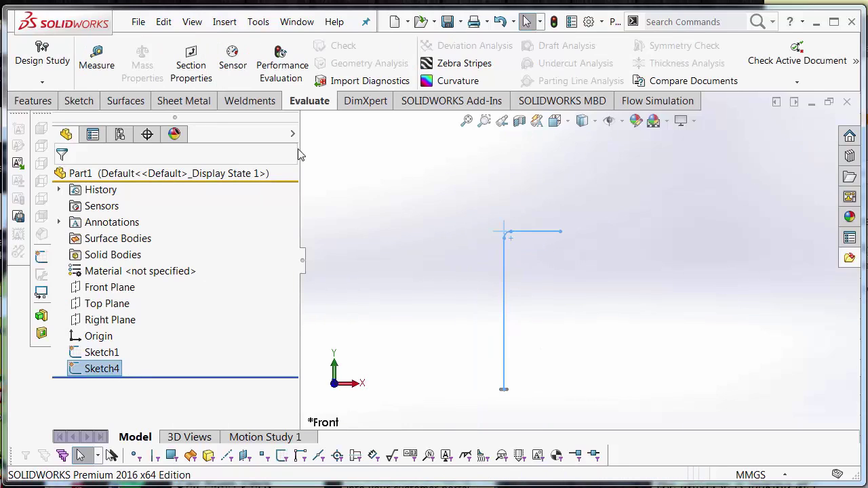
{"action": "left_click", "coordinate": [577, 327]}
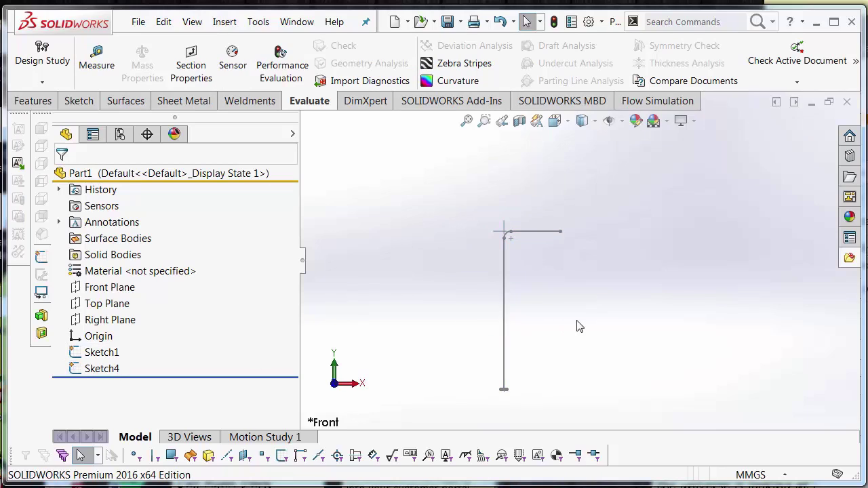
{"action": "scroll", "coordinate": [522, 329], "scroll_direction": "down", "scroll_amount": 2}
{"action": "scroll", "coordinate": [562, 336], "scroll_direction": "up", "scroll_amount": 2}
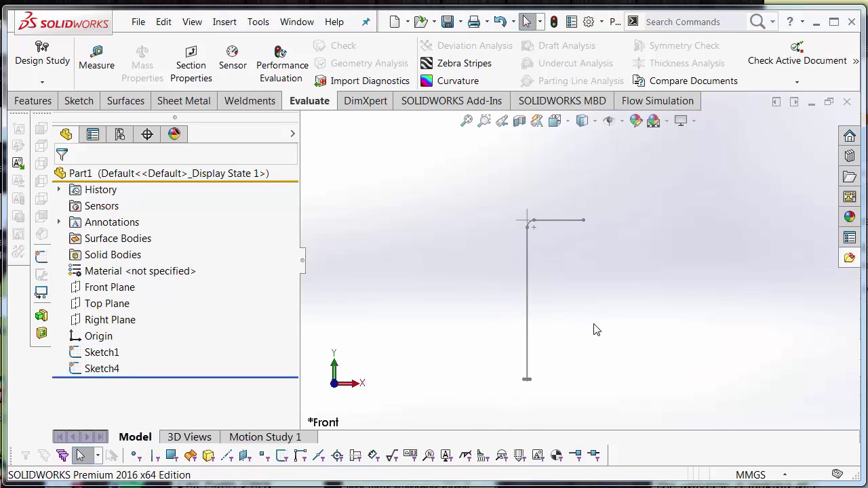
Step: Sweep the hexagon Sketch1 along the Sketch4 path to create the solid Sweep1
{"action": "left_click", "coordinate": [44, 101]}
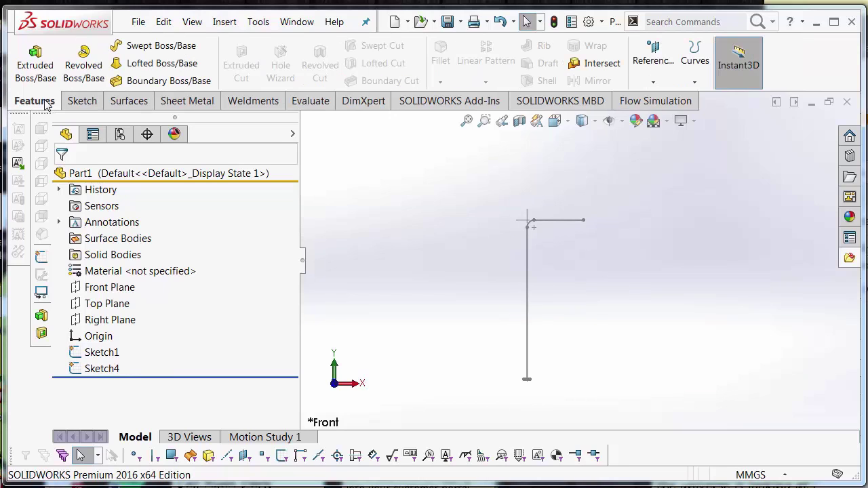
{"action": "left_click", "coordinate": [163, 47]}
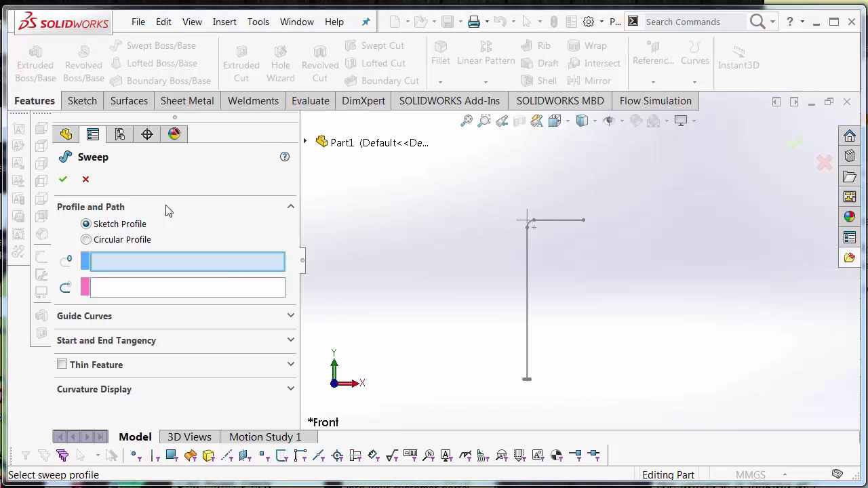
{"action": "mouse_move", "coordinate": [514, 310]}
{"action": "middle_mouse_down"}
{"action": "mouse_move", "coordinate": [511, 341]}
{"action": "mouse_move", "coordinate": [532, 375]}
{"action": "mouse_move", "coordinate": [552, 306]}
{"action": "mouse_move", "coordinate": [492, 316]}
{"action": "middle_mouse_up"}
{"action": "left_click", "coordinate": [486, 312]}
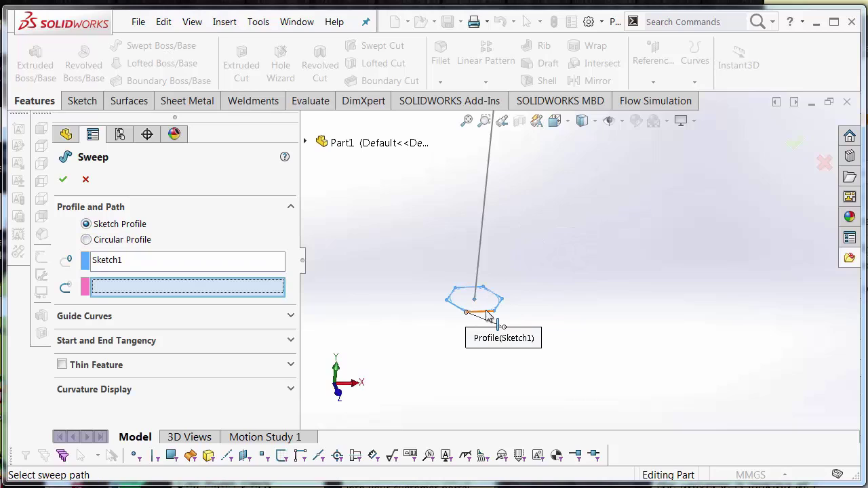
{"action": "left_click", "coordinate": [484, 252]}
{"action": "mouse_move", "coordinate": [484, 252]}
{"action": "middle_mouse_down"}
{"action": "mouse_move", "coordinate": [543, 246]}
{"action": "mouse_move", "coordinate": [593, 221]}
{"action": "mouse_move", "coordinate": [606, 157]}
{"action": "middle_mouse_up"}
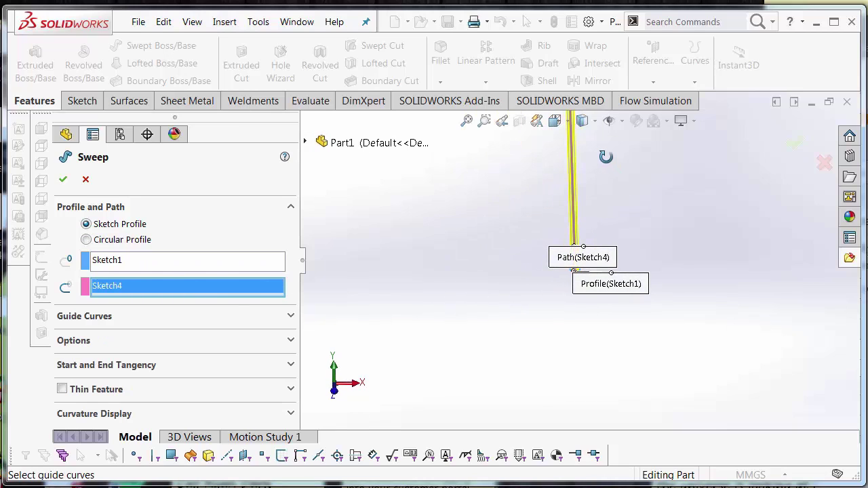
{"action": "key", "text": "ctrl+7"}
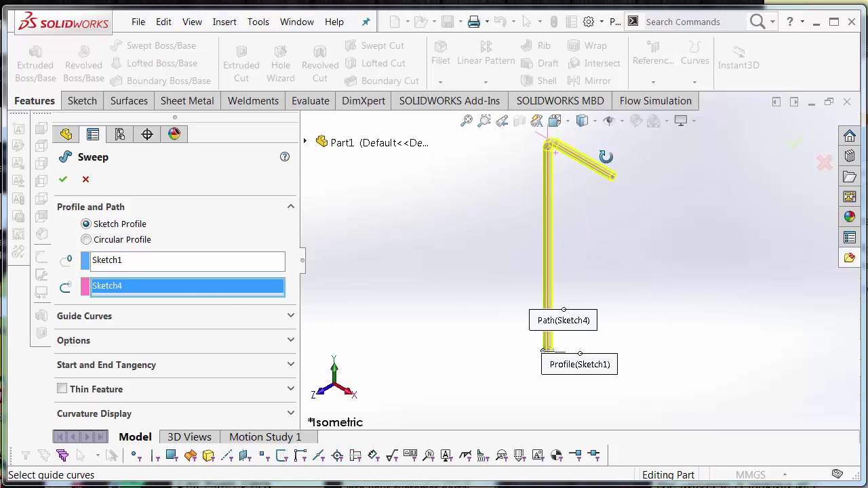
{"action": "middle_click_drag", "start_coordinate": [565, 185], "coordinate": [586, 201]}
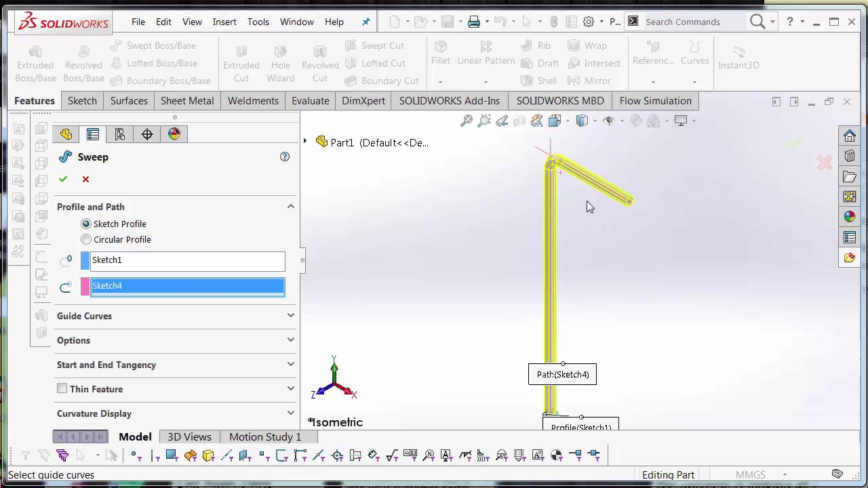
{"action": "left_click", "coordinate": [63, 179]}
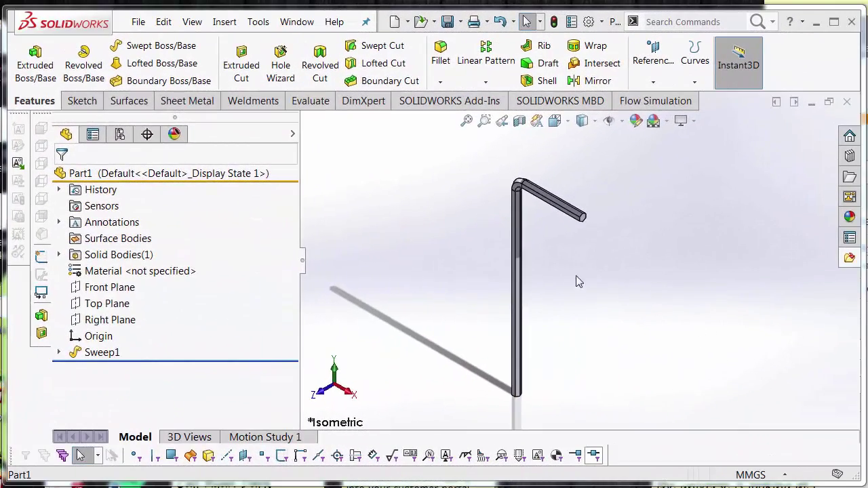
Step: Rename the Default configuration to M1.5 in the ConfigurationManager
{"action": "left_click", "coordinate": [120, 135]}
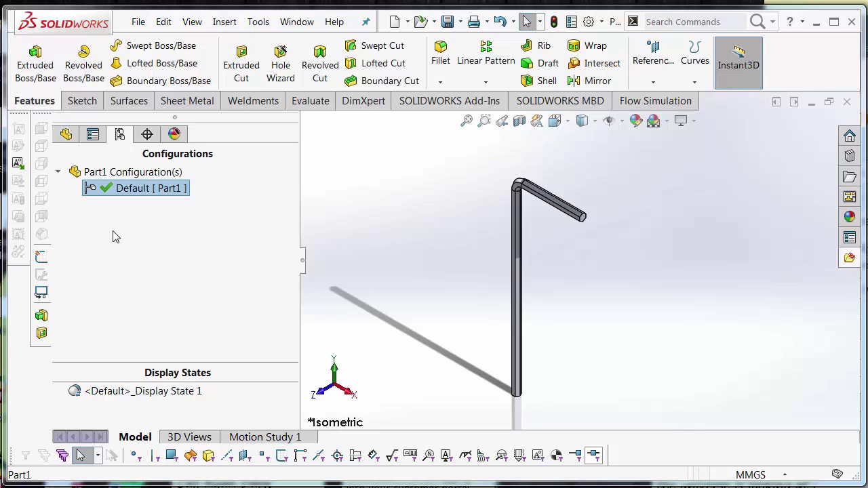
{"action": "left_click", "coordinate": [142, 191]}
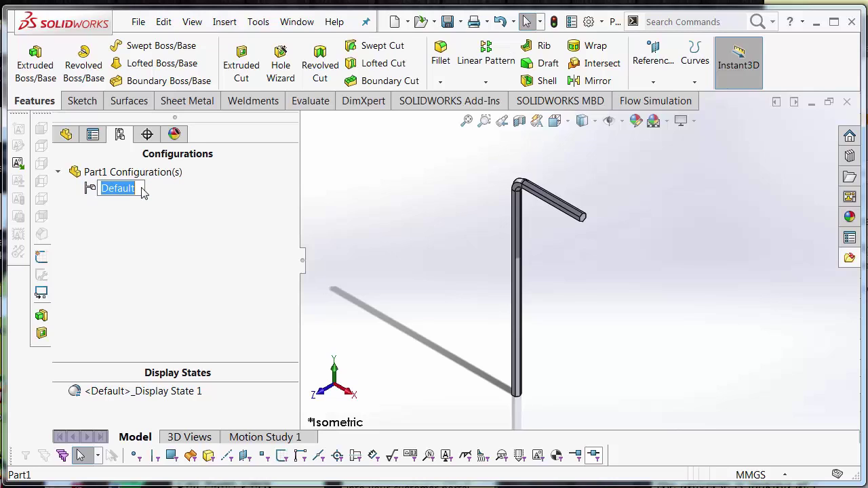
{"action": "type", "text": "M1.5."}
{"action": "left_click", "coordinate": [162, 278]}
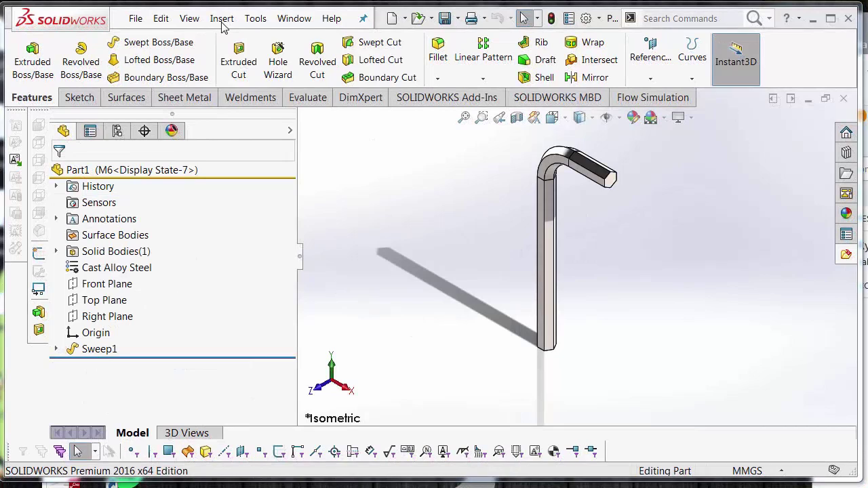
Step: Open Insert > Tables > Design Table and review its Auto-create source and options
{"action": "left_click", "coordinate": [225, 24]}
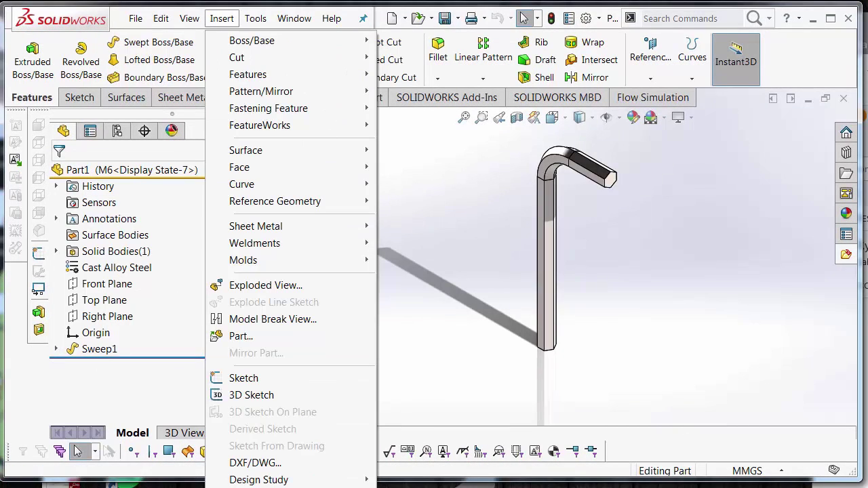
{"action": "left_click", "coordinate": [526, 270]}
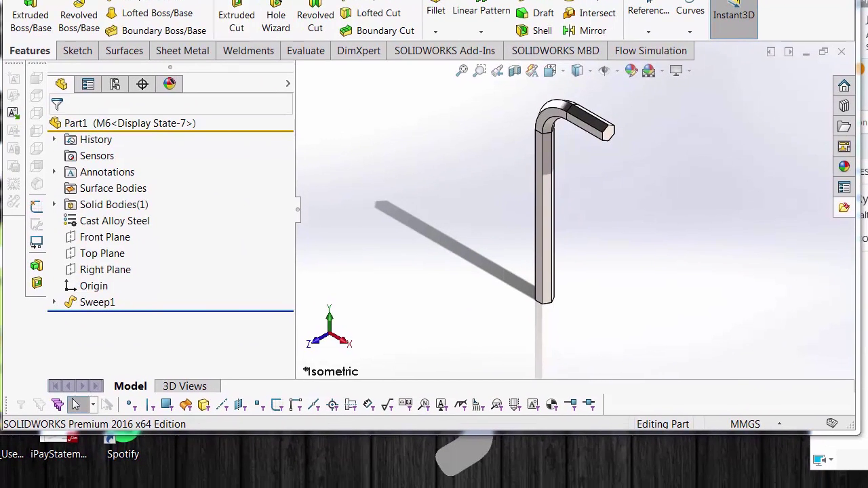
{"action": "left_click", "coordinate": [234, 1]}
{"action": "mouse_move", "coordinate": [261, 464]}
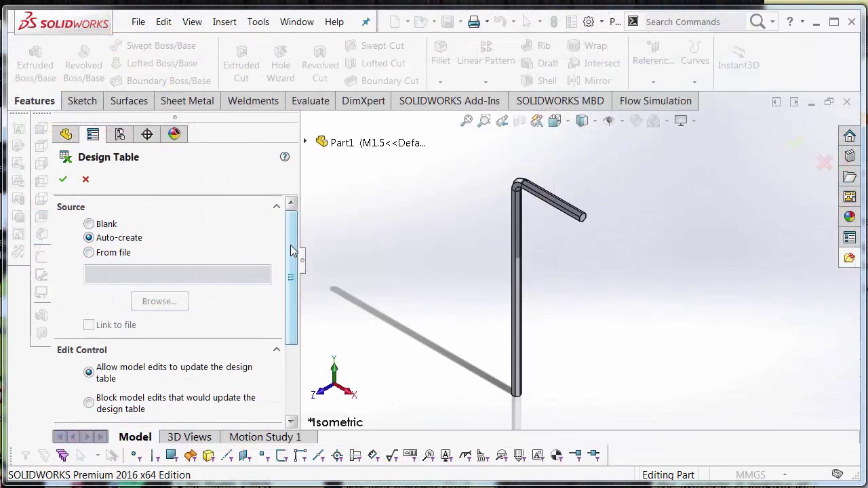
{"action": "scroll", "coordinate": [298, 311], "scroll_direction": "down", "scroll_amount": 3}
{"action": "scroll", "coordinate": [302, 326], "scroll_direction": "down", "scroll_amount": 1}
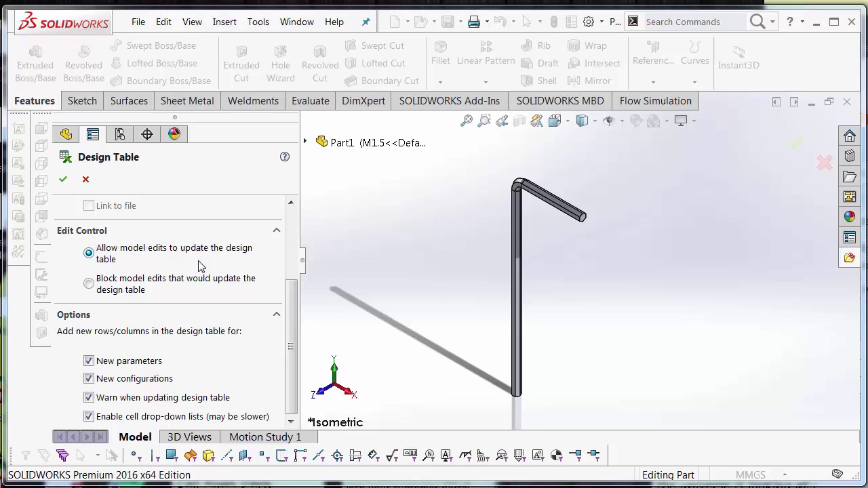
Step: Accept the design table settings and add the Dia, b, a and r dimensions to it
{"action": "left_click", "coordinate": [63, 179]}
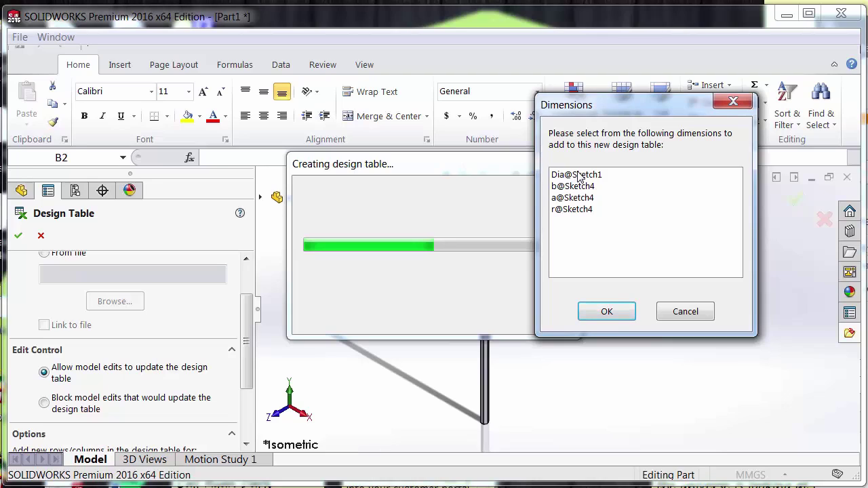
{"action": "left_click", "coordinate": [577, 176]}
{"action": "left_click", "coordinate": [581, 188]}
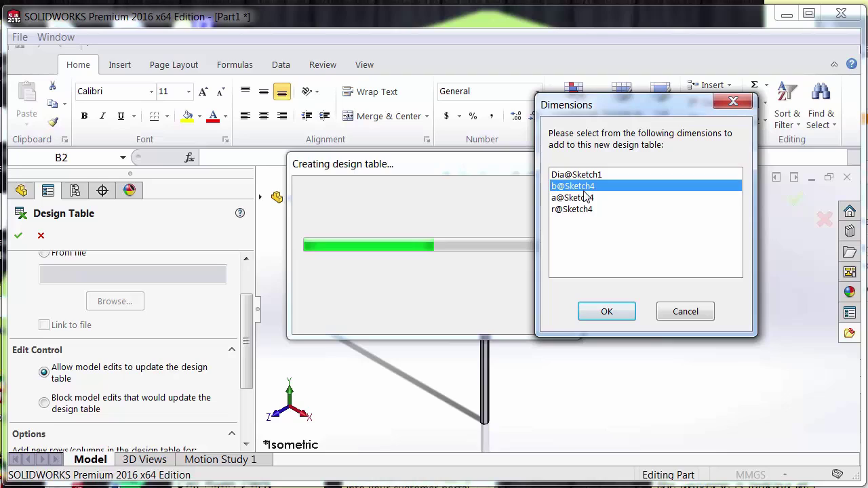
{"action": "left_click", "coordinate": [587, 177]}
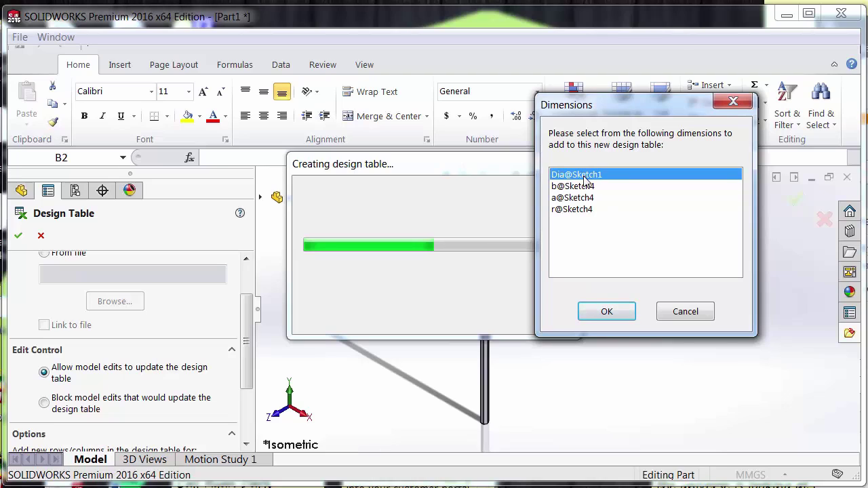
{"action": "left_click", "coordinate": [580, 211], "text": "shift"}
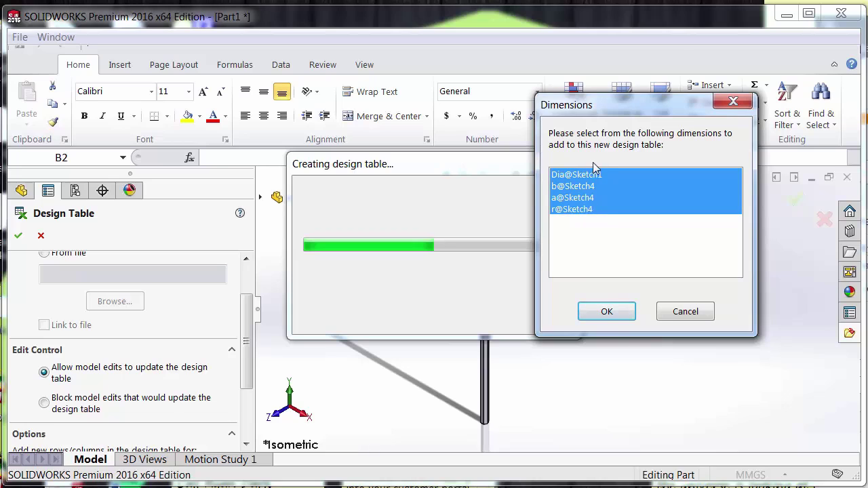
{"action": "left_click", "coordinate": [597, 316]}
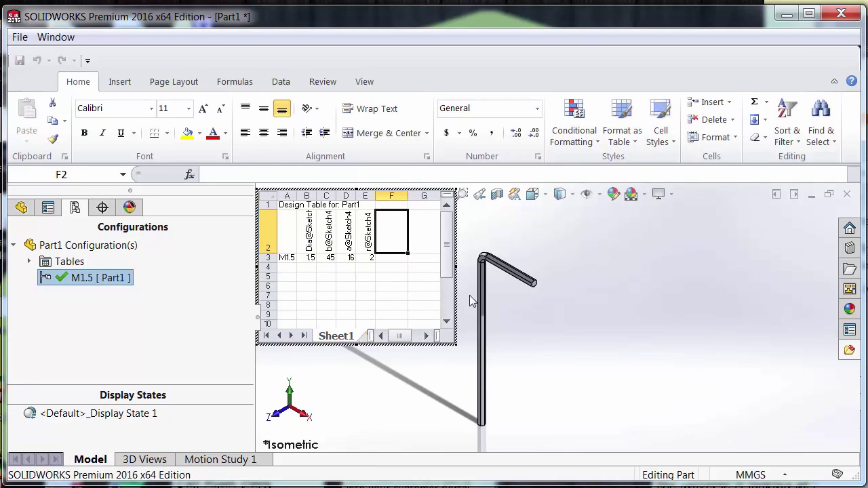
Step: Enlarge the embedded design table and enter 2 in cell B4
{"action": "left_click_drag", "start_coordinate": [456, 344], "coordinate": [497, 380]}
{"action": "left_click", "coordinate": [307, 268]}
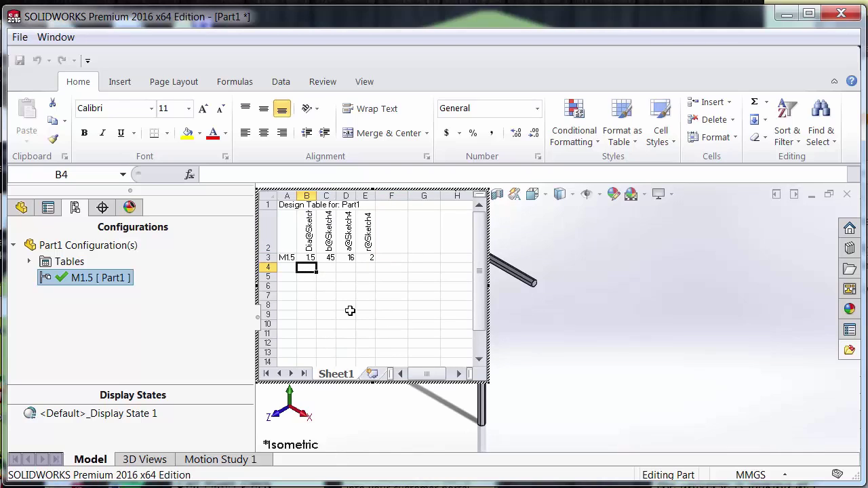
{"action": "type", "text": "2"}
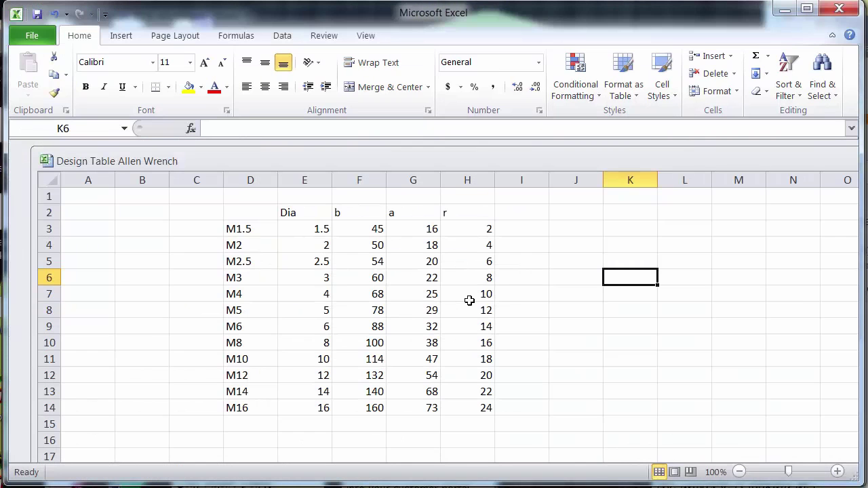
Step: Copy the M2–M16 size rows from Excel and paste them into the design table at A4
{"action": "left_click_drag", "start_coordinate": [249, 245], "coordinate": [461, 399]}
{"action": "key", "text": "ctrl+c"}
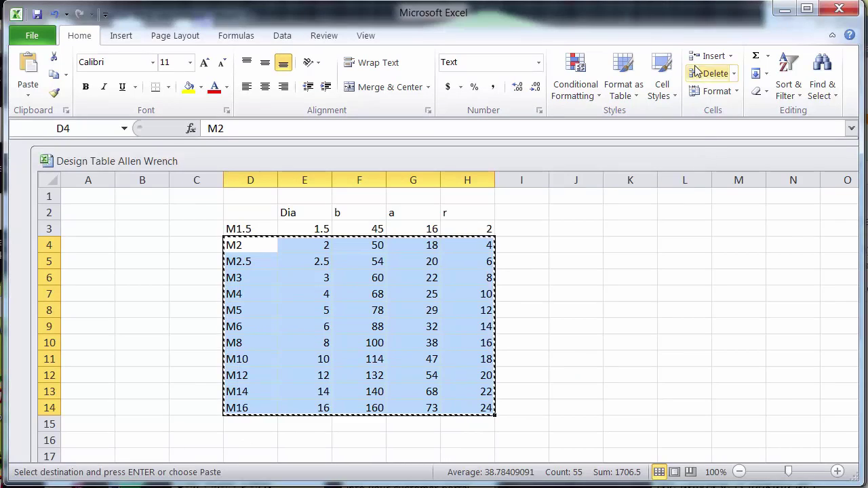
{"action": "left_click", "coordinate": [783, 10]}
{"action": "left_click", "coordinate": [287, 267]}
{"action": "key", "text": "ctrl+v"}
{"action": "left_click", "coordinate": [391, 305]}
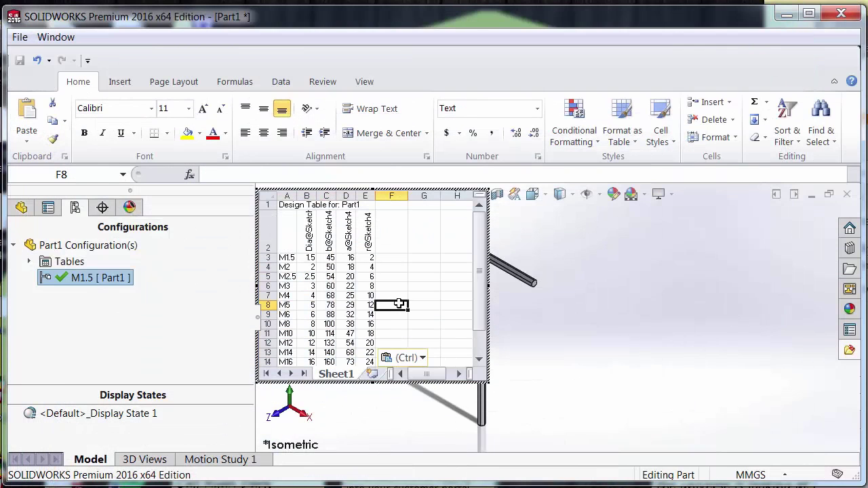
{"action": "scroll", "coordinate": [323, 282], "scroll_direction": "down", "scroll_amount": 1}
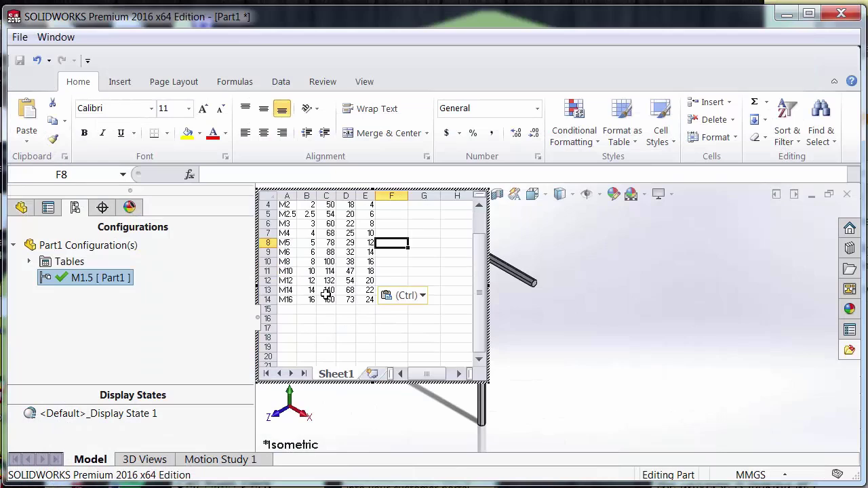
{"action": "scroll", "coordinate": [332, 293], "scroll_direction": "up", "scroll_amount": 1}
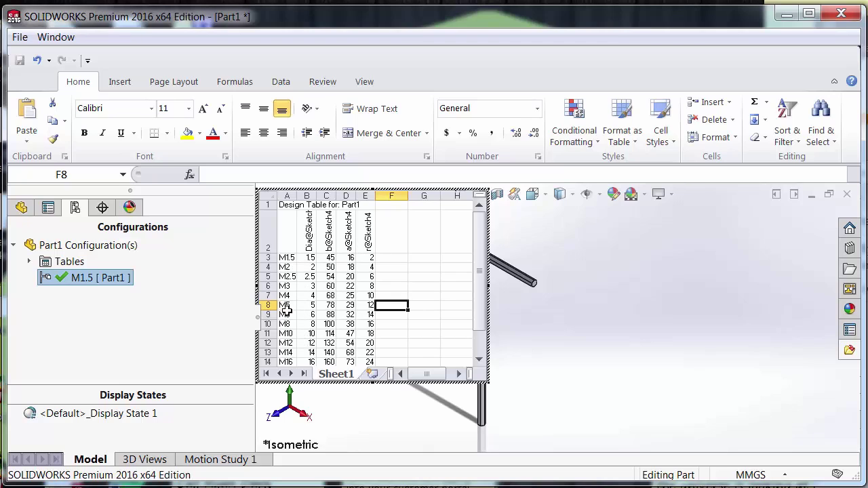
{"action": "scroll", "coordinate": [284, 285], "scroll_direction": "down", "scroll_amount": 2}
{"action": "scroll", "coordinate": [283, 286], "scroll_direction": "up", "scroll_amount": 2}
{"action": "scroll", "coordinate": [403, 298], "scroll_direction": "down", "scroll_amount": 2}
{"action": "scroll", "coordinate": [398, 294], "scroll_direction": "up", "scroll_amount": 2}
Step: Close the table, accept the eleven new configurations, then activate M2, M3, M4 and M5
{"action": "left_click", "coordinate": [607, 262]}
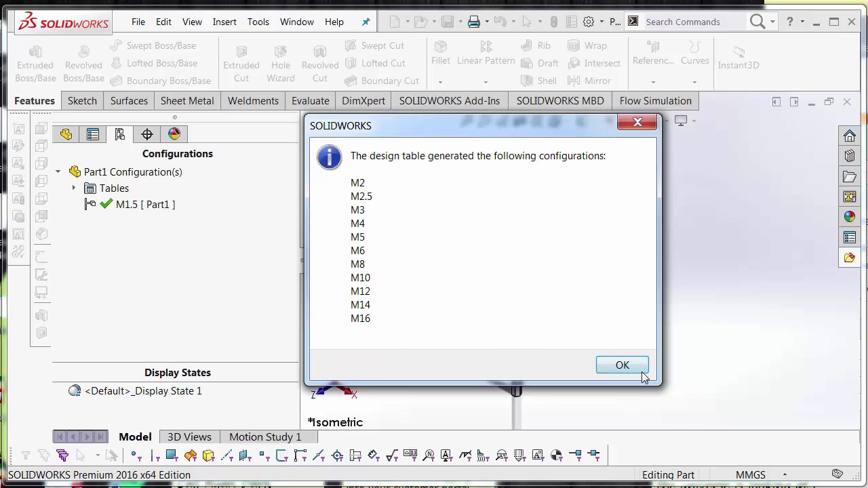
{"action": "left_click", "coordinate": [622, 366]}
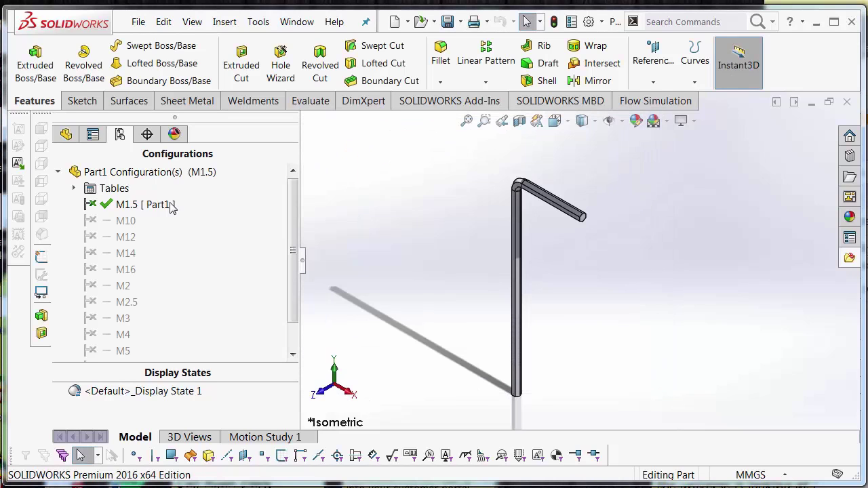
{"action": "double_click", "coordinate": [122, 285]}
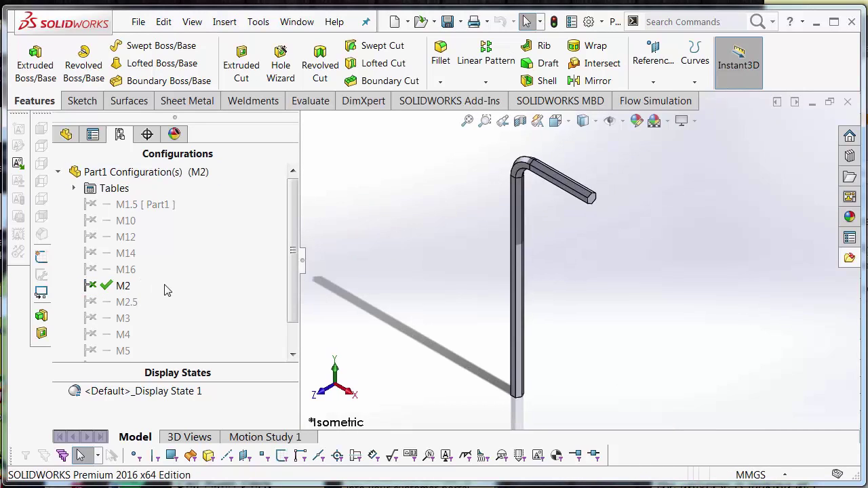
{"action": "double_click", "coordinate": [120, 319]}
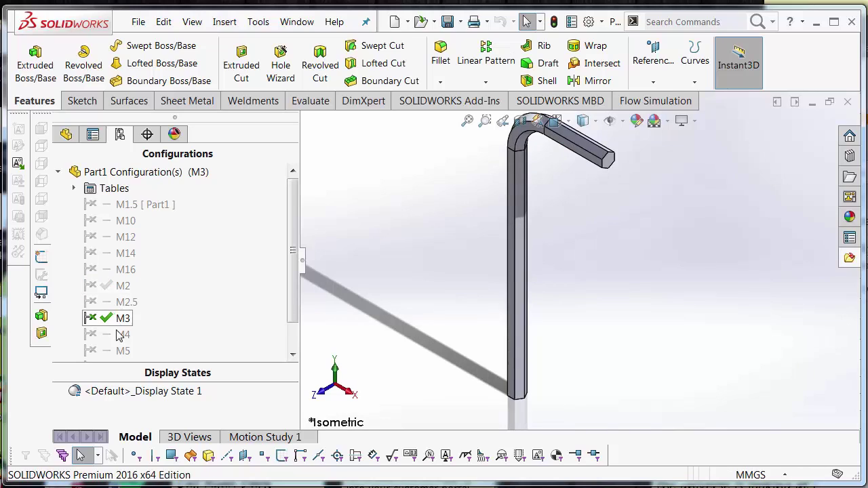
{"action": "double_click", "coordinate": [122, 334]}
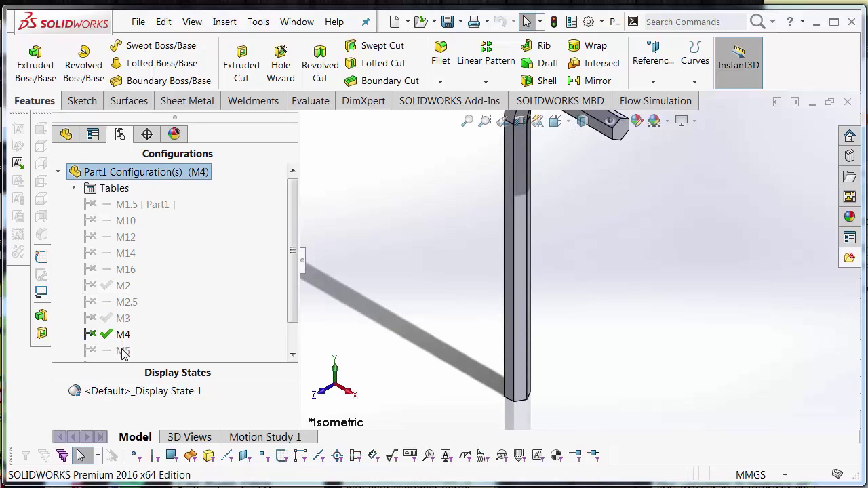
{"action": "double_click", "coordinate": [123, 351]}
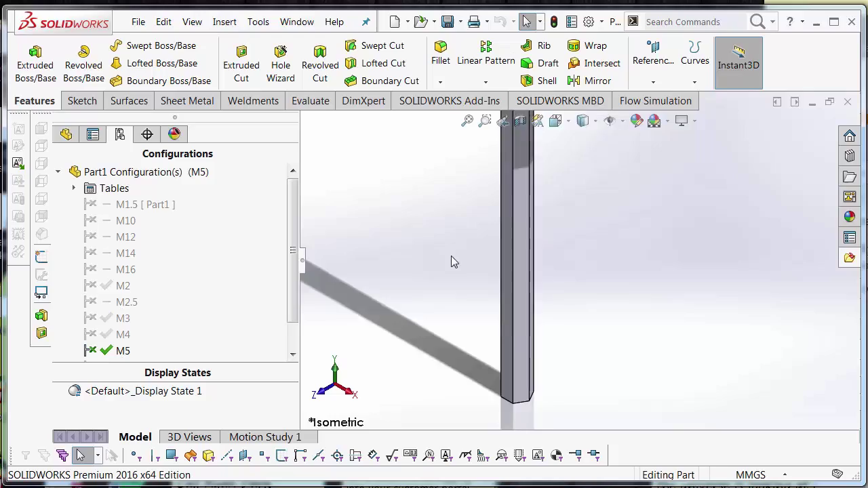
Step: Zoom to fit and assign Cast Alloy Steel as the part's material
{"action": "key", "text": "f"}
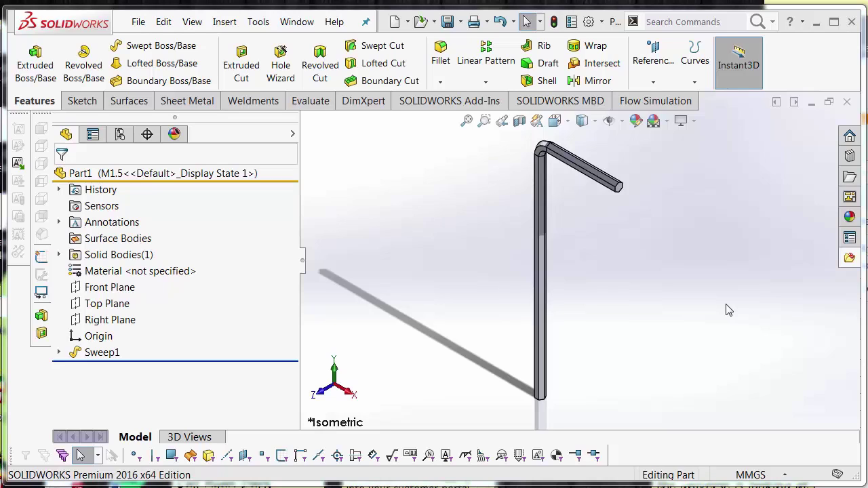
{"action": "right_click", "coordinate": [178, 272]}
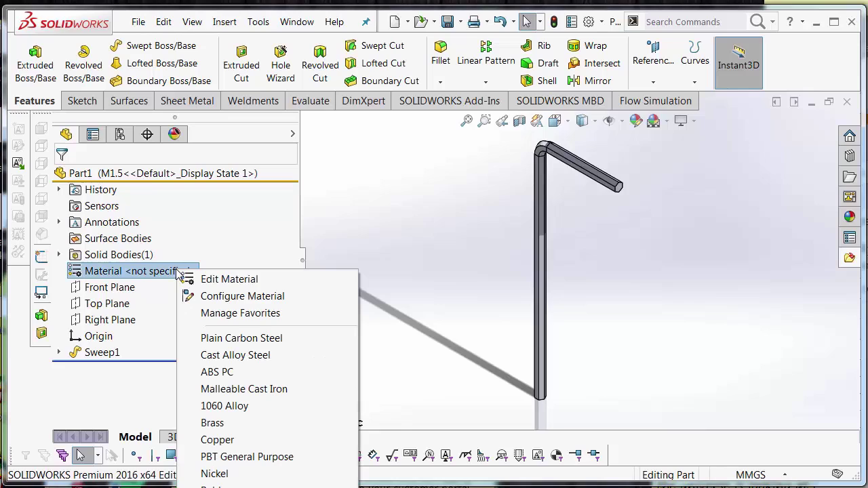
{"action": "left_click", "coordinate": [232, 358]}
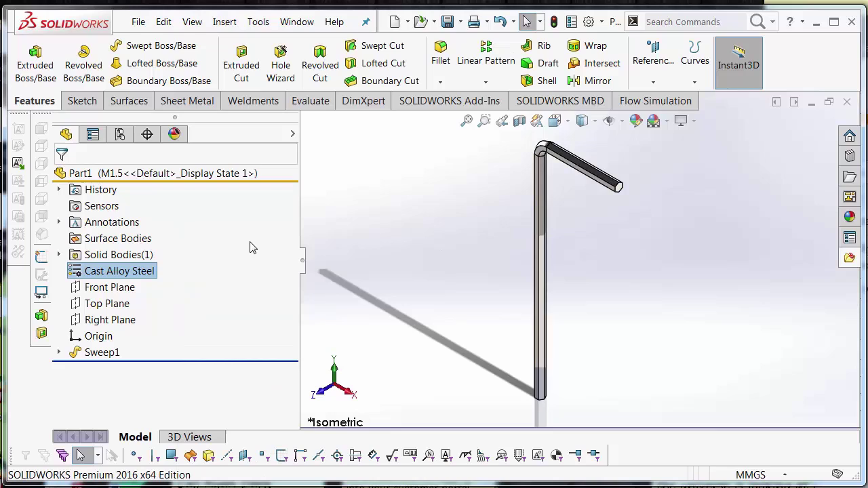
Step: Edit the design table and add a $LIBRARY:MATERIAL@Part1 column
{"action": "left_click", "coordinate": [119, 134]}
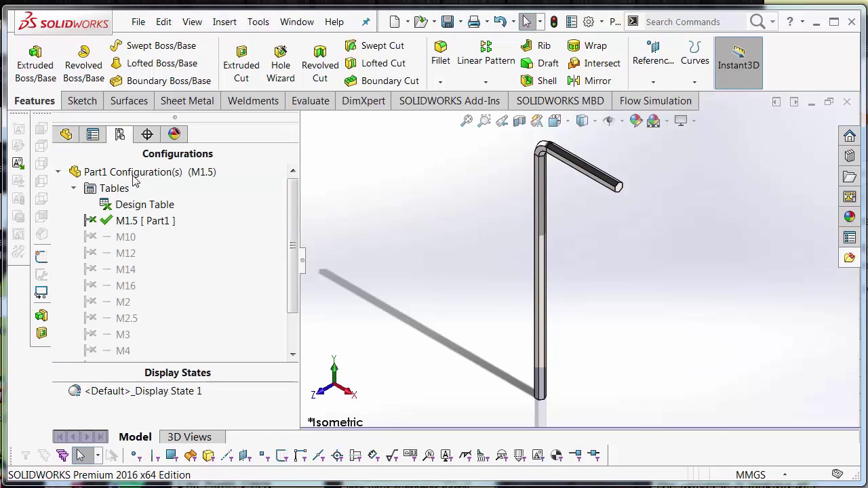
{"action": "right_click", "coordinate": [147, 207]}
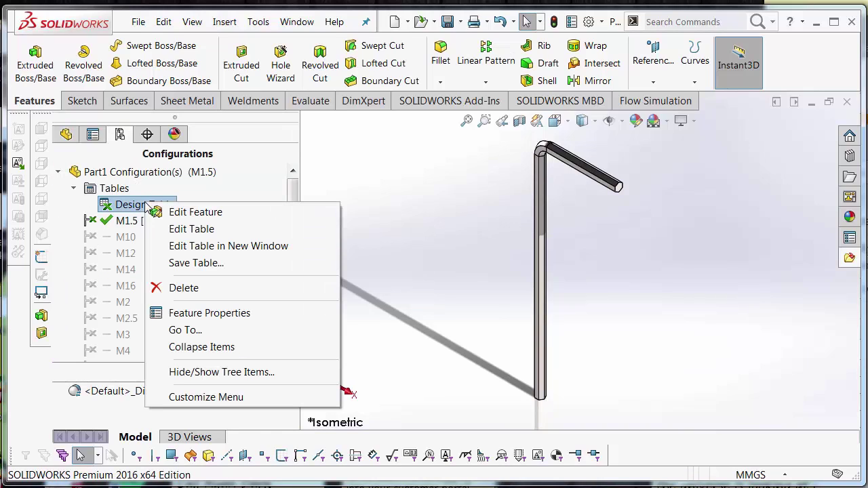
{"action": "left_click", "coordinate": [193, 232]}
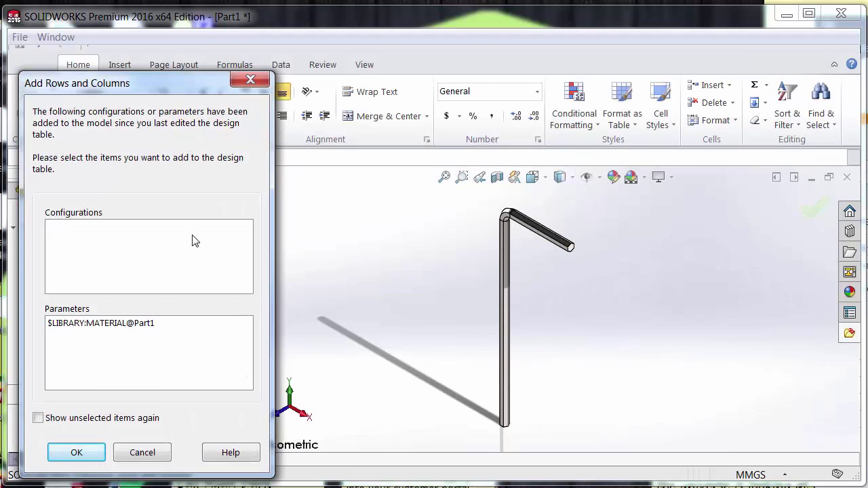
{"action": "left_click", "coordinate": [130, 324]}
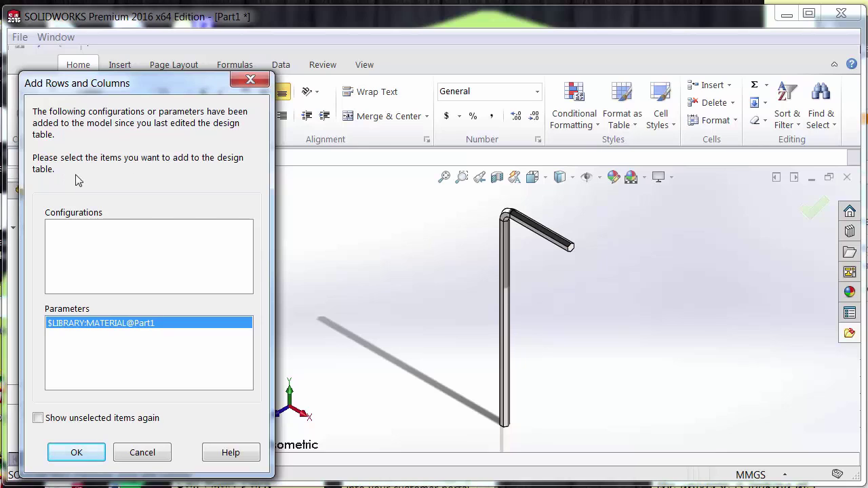
{"action": "left_click", "coordinate": [74, 454]}
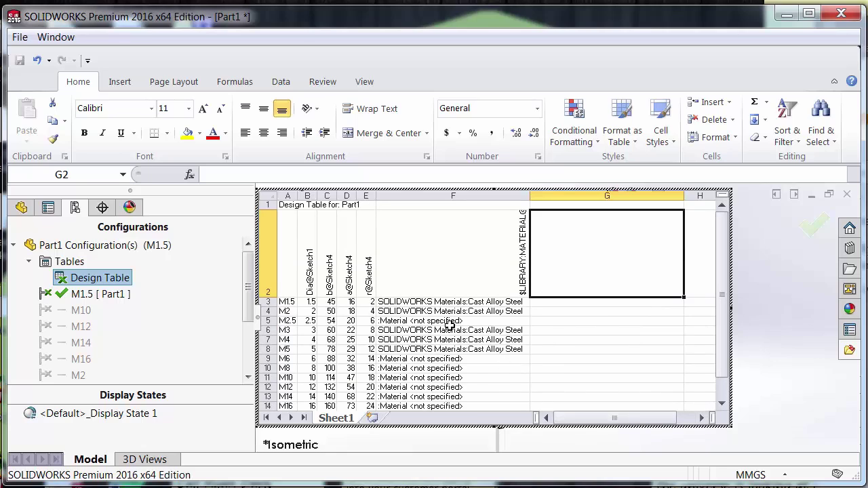
Step: Set F5 to Cast Alloy Steel and fill Cast Alloy Steel down from F3 through F11
{"action": "left_click", "coordinate": [454, 320]}
{"action": "left_click", "coordinate": [535, 321]}
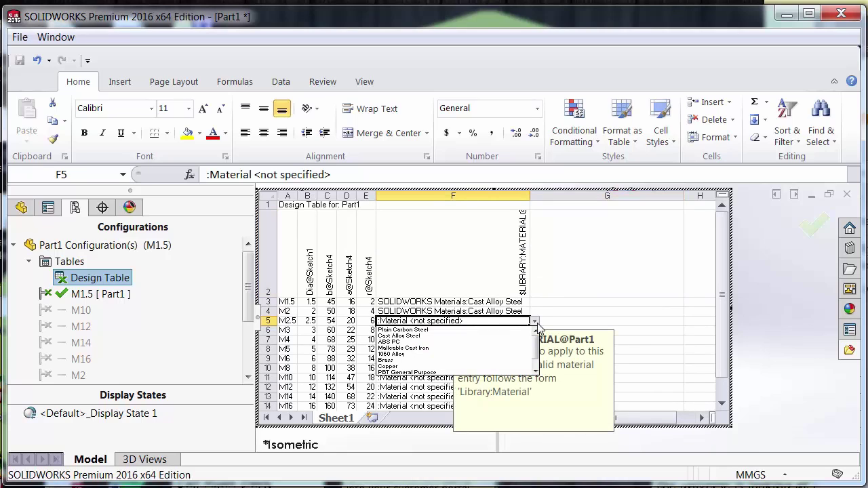
{"action": "scroll", "coordinate": [541, 353], "scroll_direction": "down", "scroll_amount": 1}
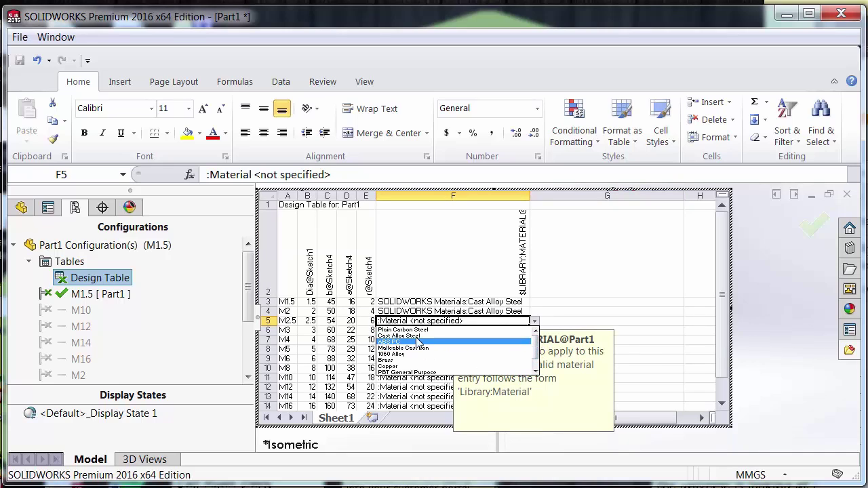
{"action": "scroll", "coordinate": [433, 335], "scroll_direction": "up", "scroll_amount": 1}
{"action": "left_click", "coordinate": [438, 336]}
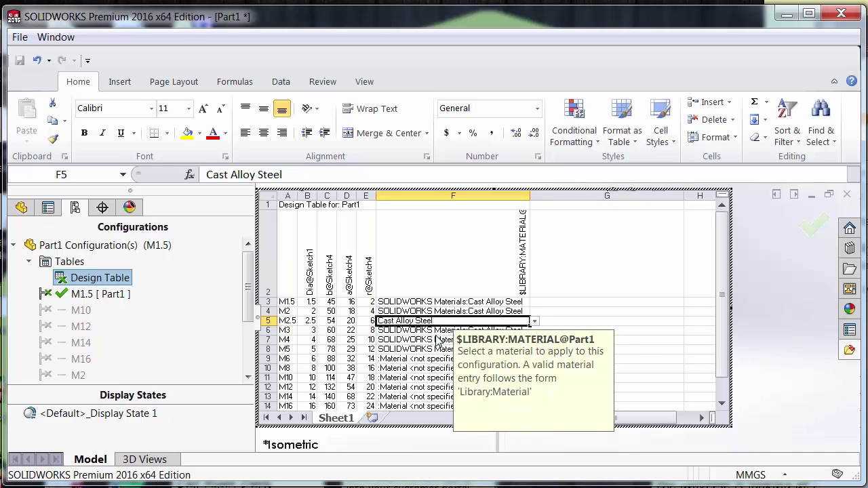
{"action": "left_click", "coordinate": [424, 367]}
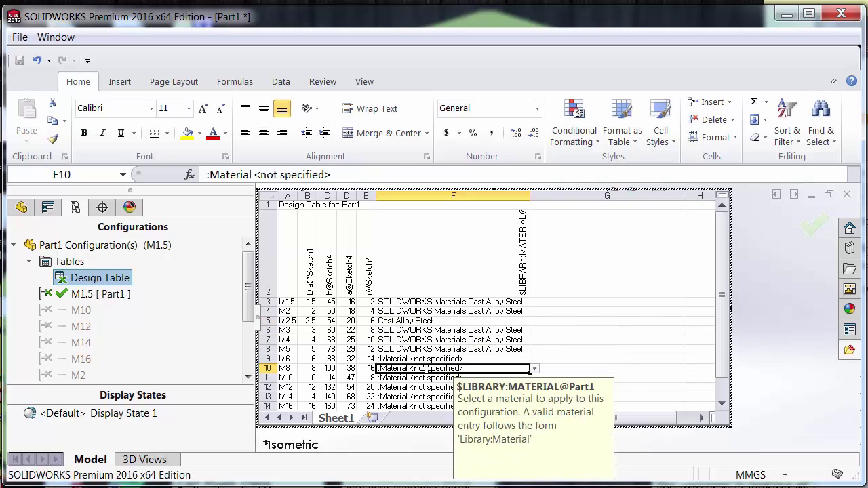
{"action": "left_click", "coordinate": [483, 302]}
{"action": "left_click_drag", "start_coordinate": [528, 306], "coordinate": [517, 380]}
{"action": "left_click", "coordinate": [710, 339]}
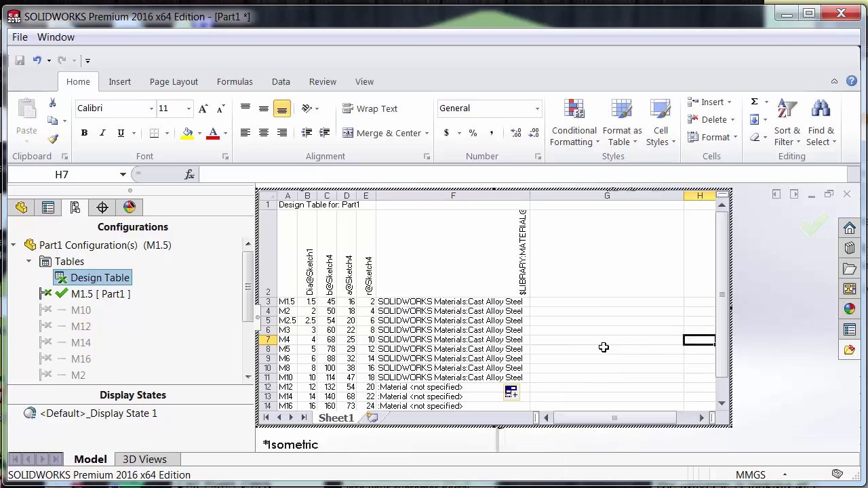
Step: Set F12 to Plain Carbon Steel, F13 to Brass, F14 to Cast Alloy Steel, and close the table
{"action": "left_click", "coordinate": [480, 386]}
{"action": "scroll", "coordinate": [515, 326], "scroll_direction": "down", "scroll_amount": 1}
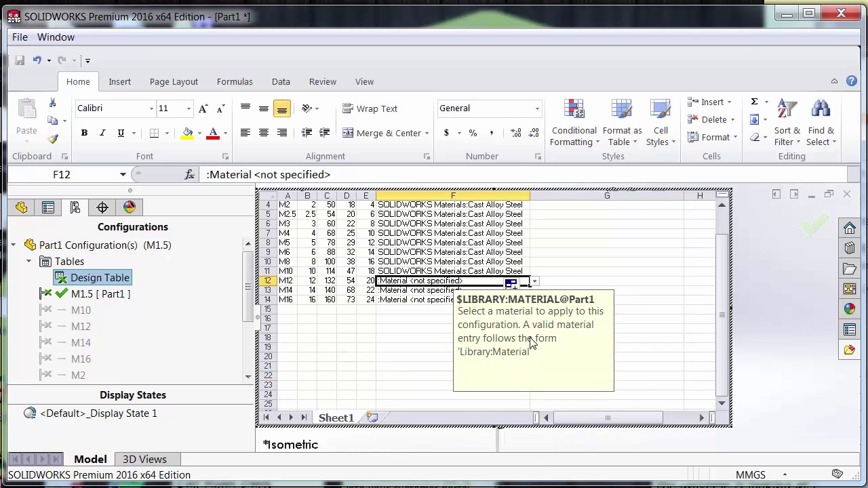
{"action": "left_click", "coordinate": [536, 282]}
{"action": "left_click", "coordinate": [403, 289]}
{"action": "left_click", "coordinate": [431, 291]}
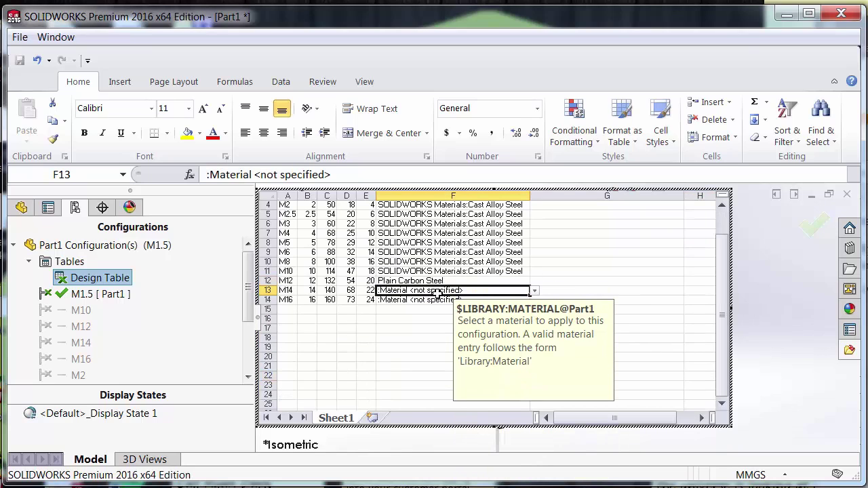
{"action": "left_click", "coordinate": [536, 291]}
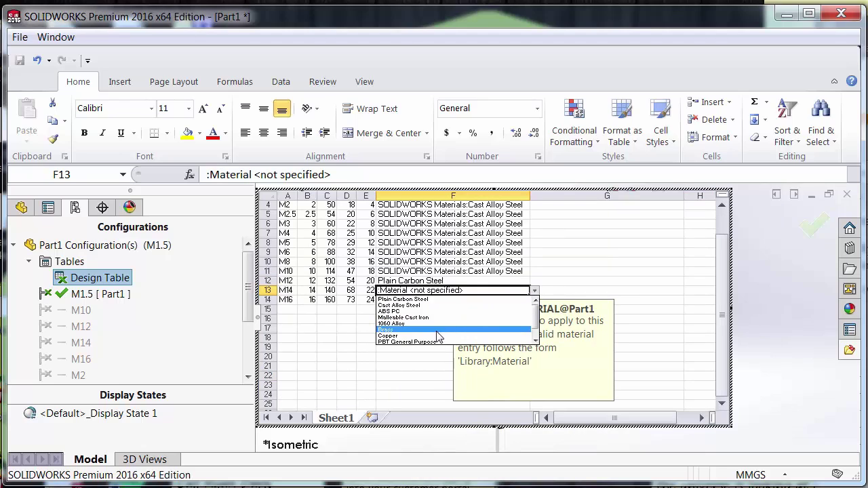
{"action": "left_click", "coordinate": [447, 303]}
{"action": "left_click", "coordinate": [444, 300]}
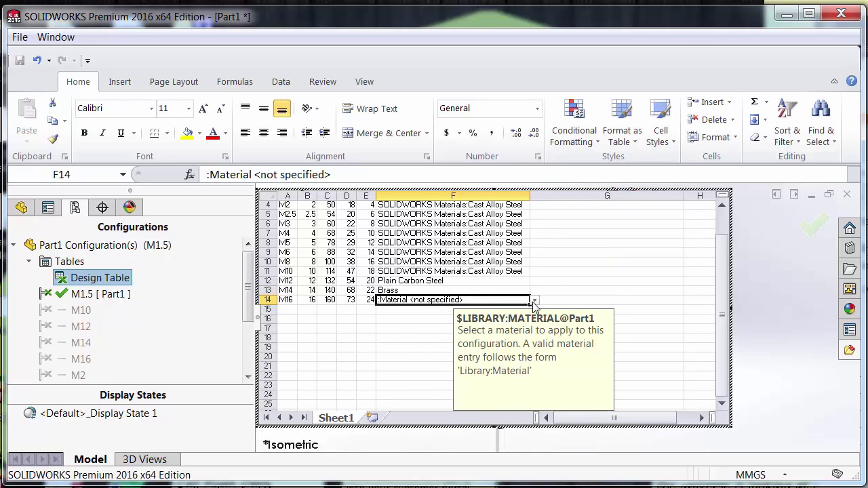
{"action": "left_click", "coordinate": [534, 299]}
{"action": "left_click", "coordinate": [403, 314]}
{"action": "left_click", "coordinate": [404, 329]}
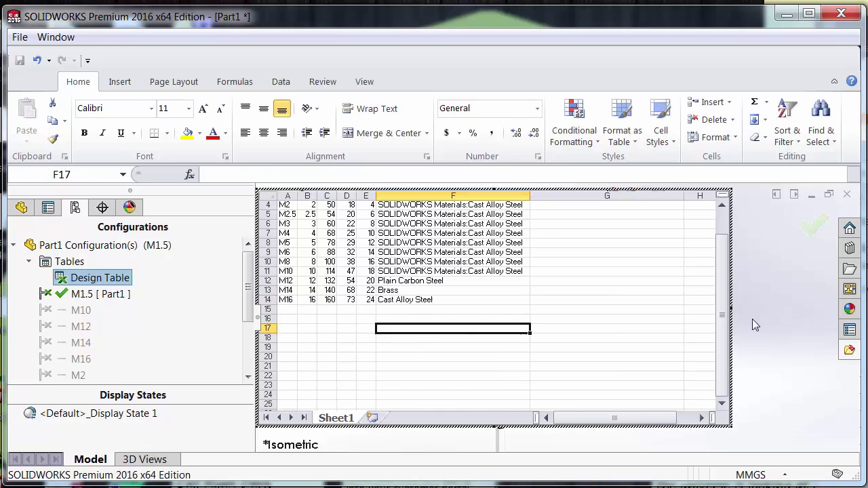
{"action": "left_click", "coordinate": [794, 261]}
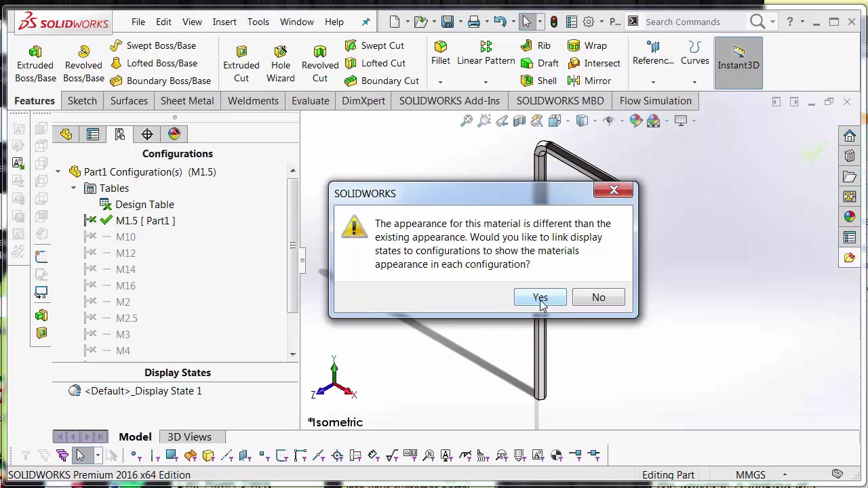
Step: Link display states to configurations, then activate M14 and confirm its material shows Brass
{"action": "left_click", "coordinate": [541, 300]}
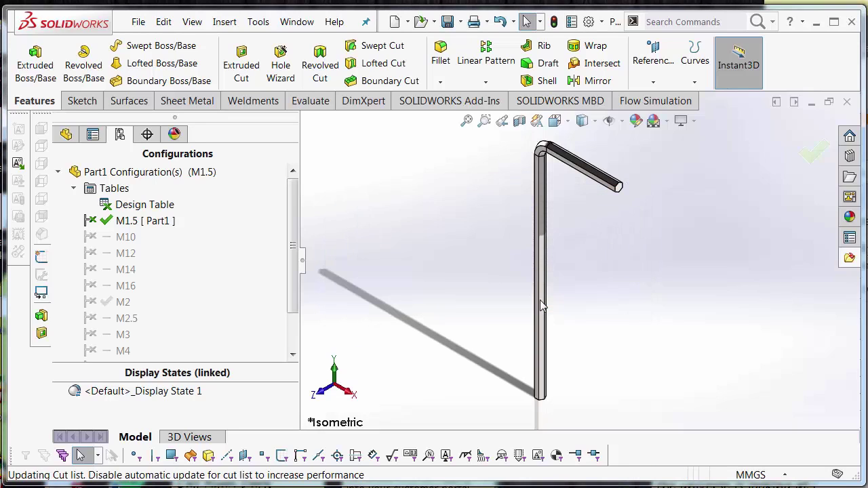
{"action": "double_click", "coordinate": [262, 268]}
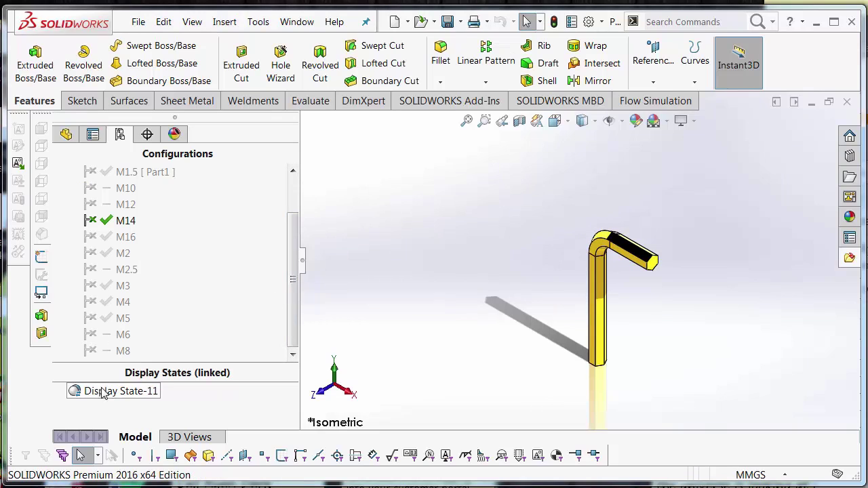
{"action": "left_click", "coordinate": [66, 133]}
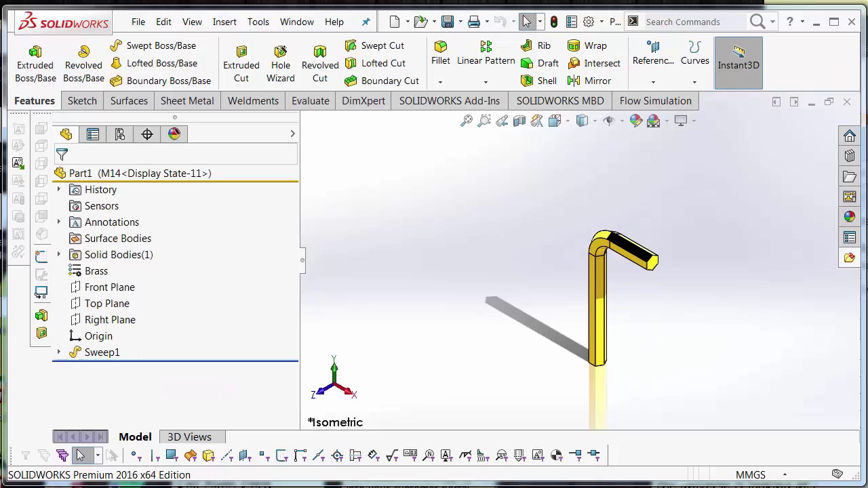
{"action": "left_click", "coordinate": [120, 134]}
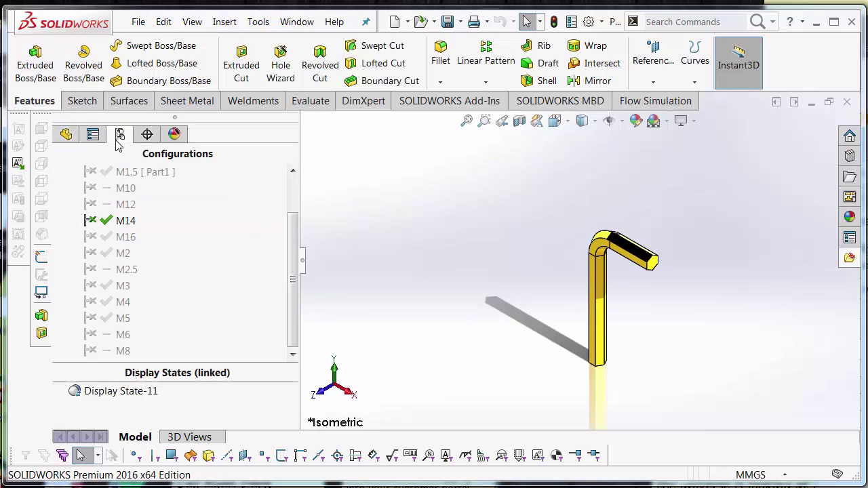
Step: Activate the M6 configuration and confirm the hex key is back in Cast Alloy Steel
{"action": "double_click", "coordinate": [101, 339]}
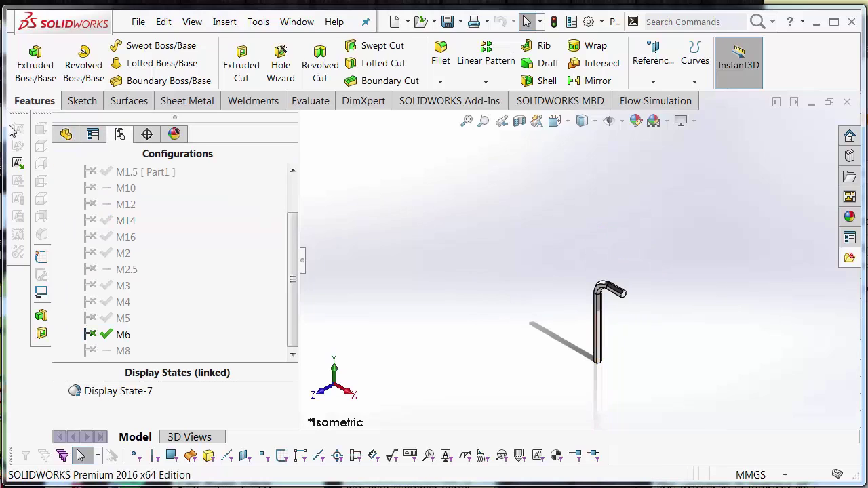
{"action": "left_click", "coordinate": [66, 133]}
{"action": "scroll", "coordinate": [655, 353], "scroll_direction": "down", "scroll_amount": 2}
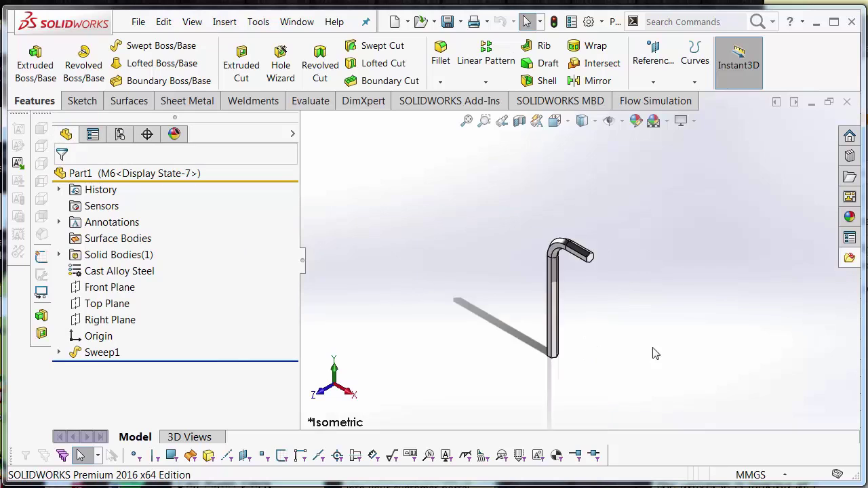
{"action": "scroll", "coordinate": [655, 353], "scroll_direction": "down", "scroll_amount": 2}
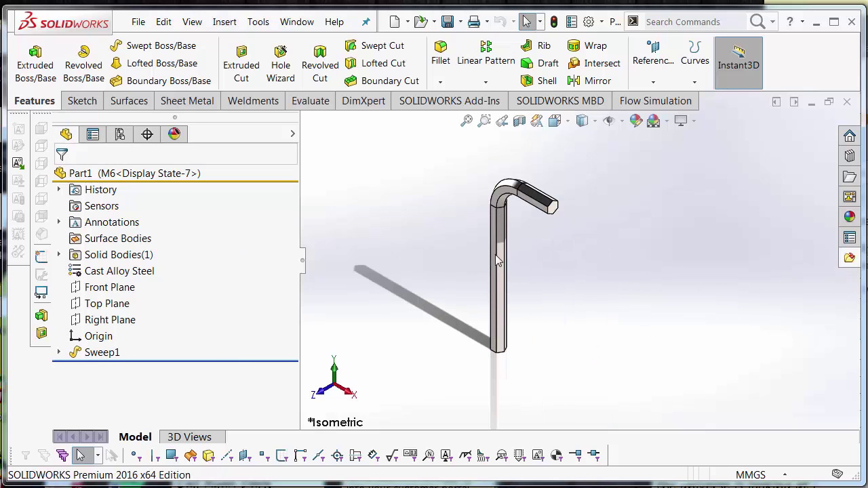
{"action": "left_click", "coordinate": [120, 134]}
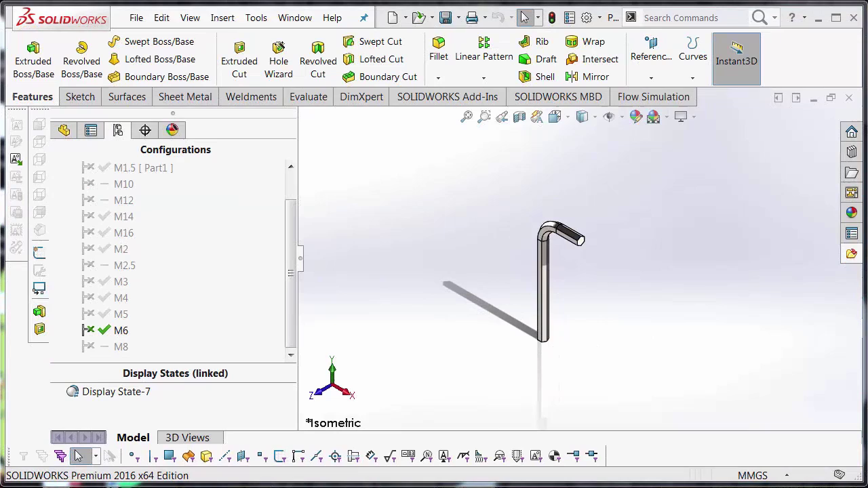